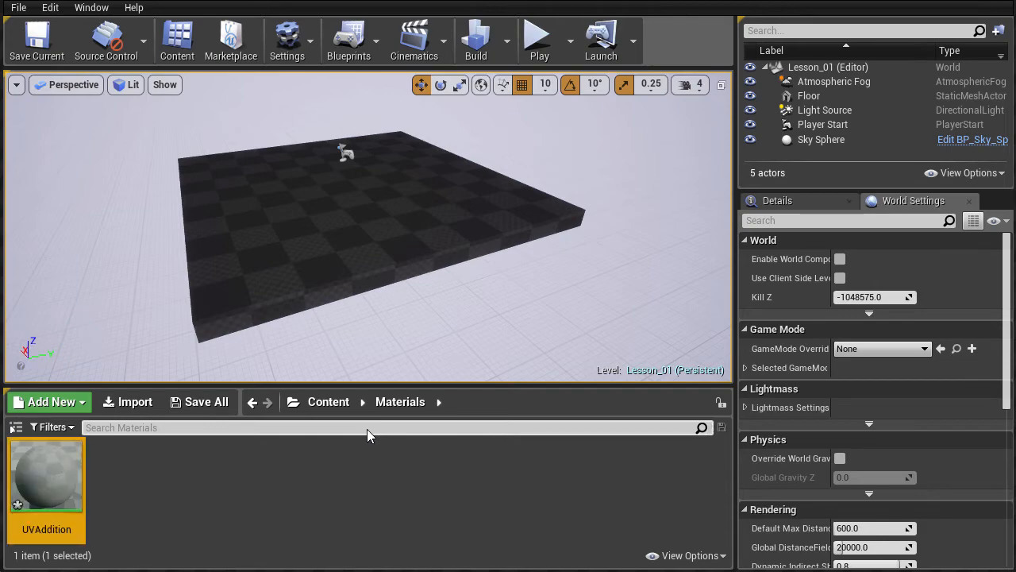
Open the UVAddition material and add a TextureSample node to its graph.
double_click(33, 449)
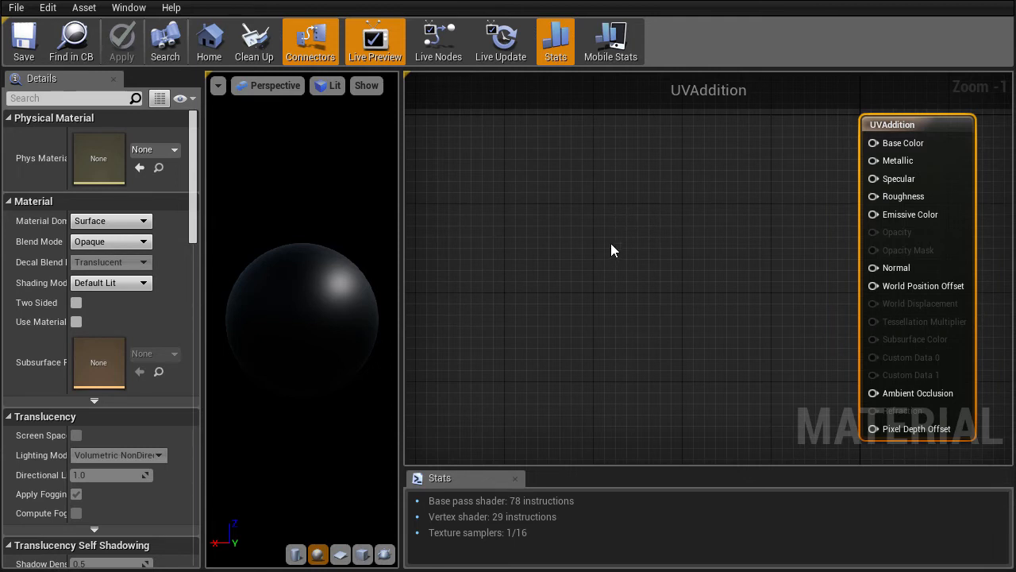
right_click(611, 250)
text(text)
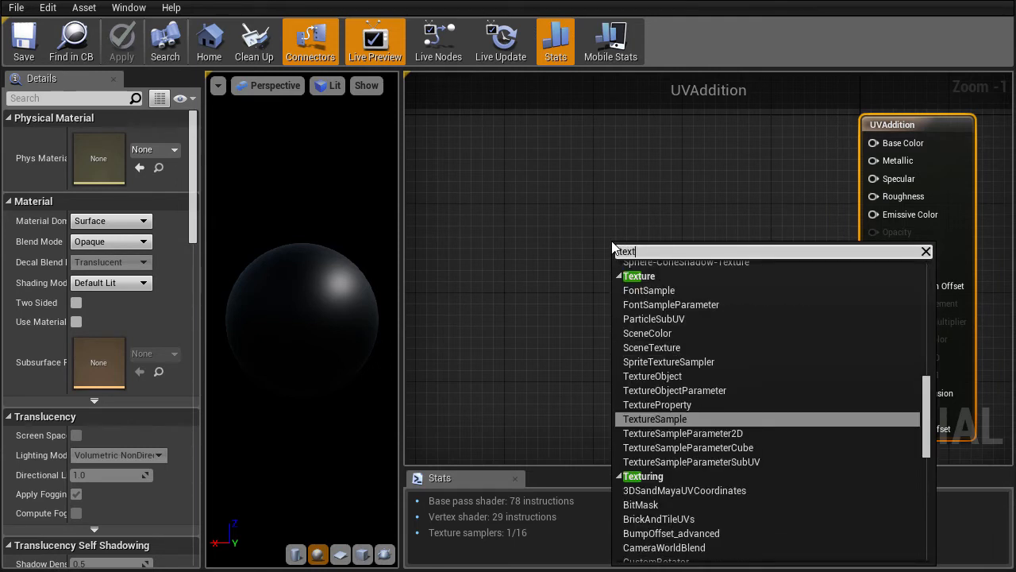
click(679, 416)
right_drag(501, 318, 670, 258)
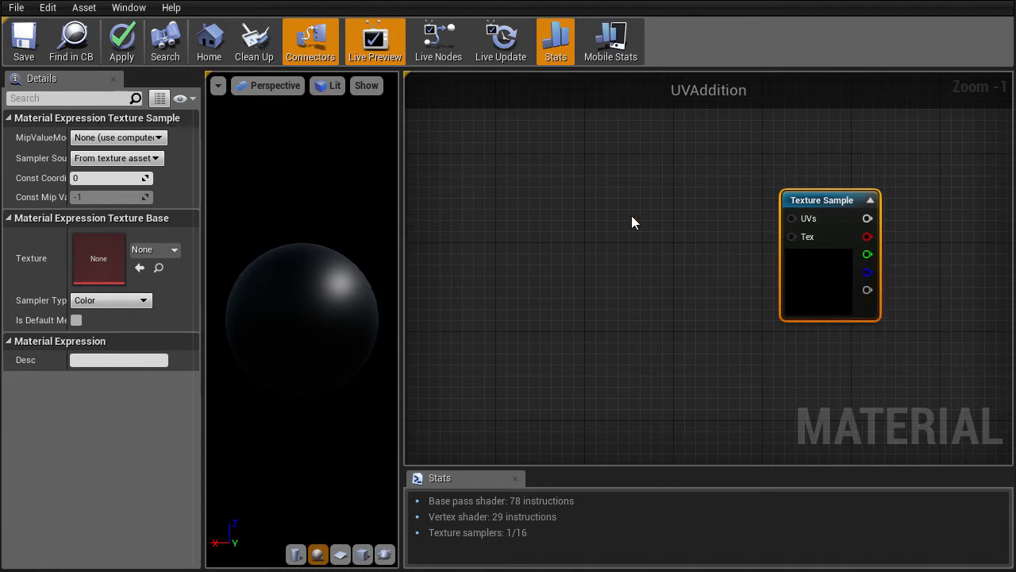
Assign the bush texture to the Texture Sample node and pull a wire from its UVs pin.
click(163, 253)
text(b)
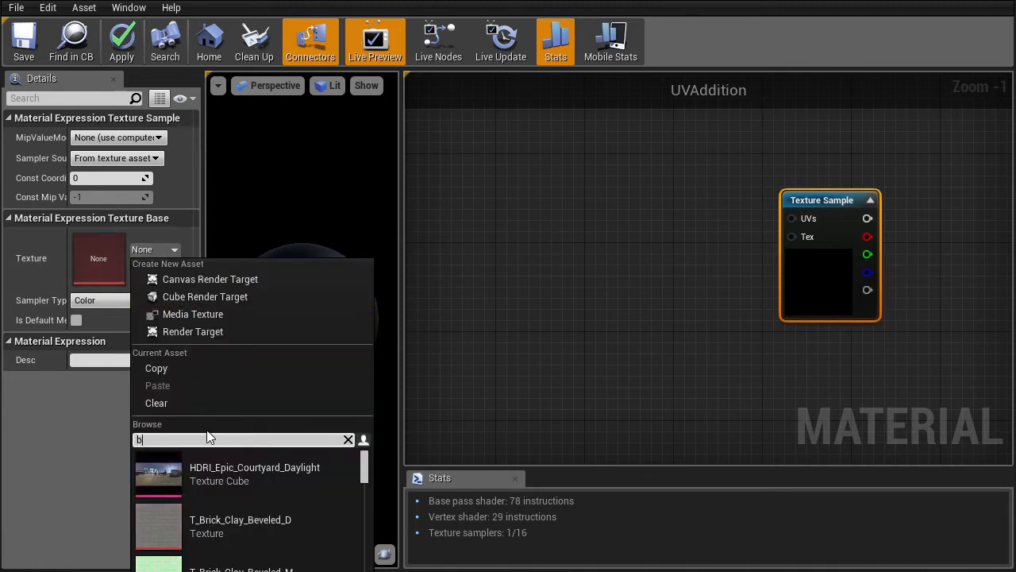
text(ush)
click(254, 470)
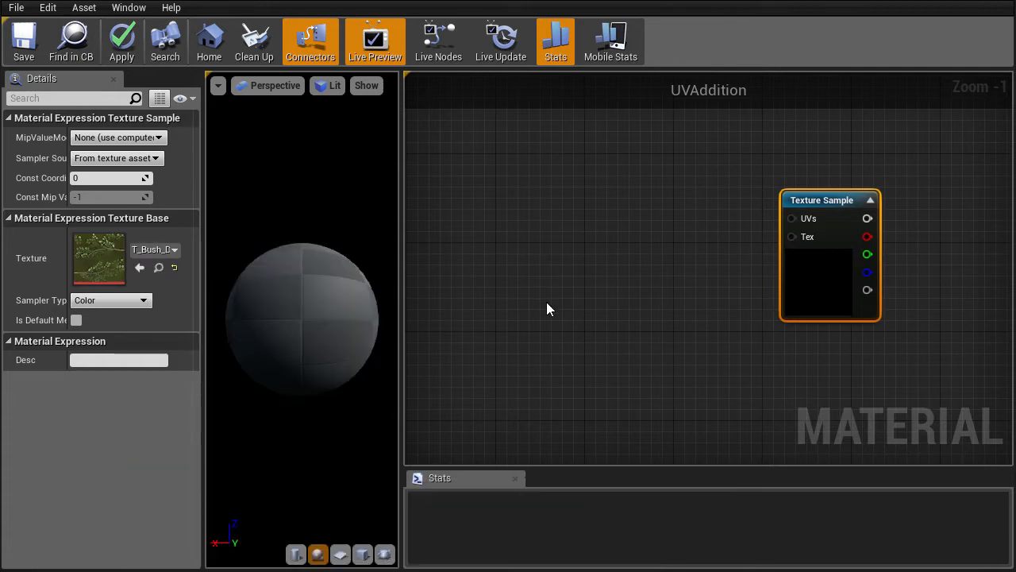
right_drag(687, 287, 751, 289)
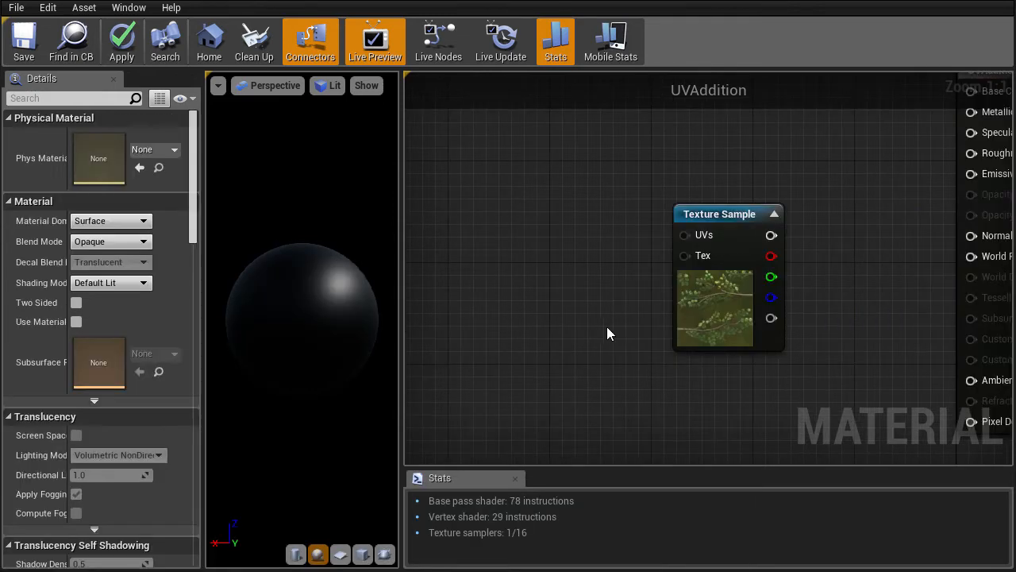
right_drag(600, 327, 666, 330)
drag(758, 238, 557, 205)
Add a TextureCoordinate node wired into the Texture Sample's UVs, placed to its left.
text(tex)
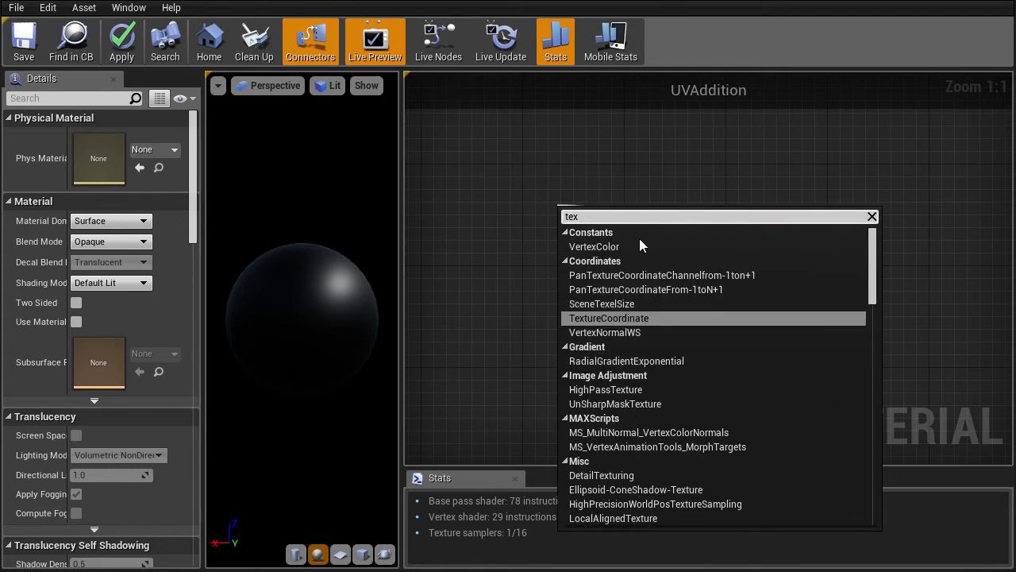
click(621, 319)
right_drag(594, 321, 691, 308)
drag(686, 210, 664, 206)
right_drag(687, 311, 608, 303)
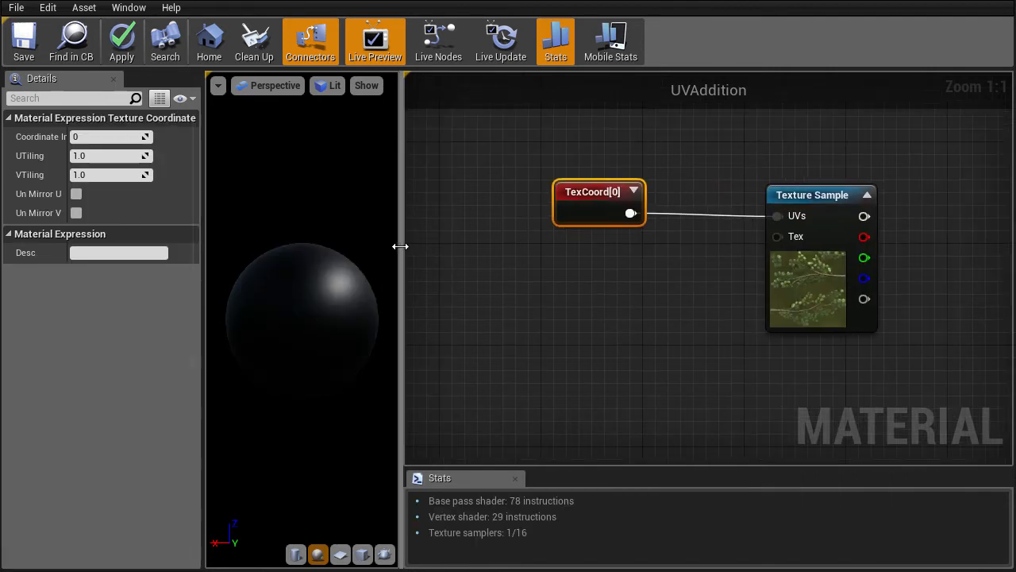
Show the material preview on a flat plane mesh.
drag(400, 249, 517, 250)
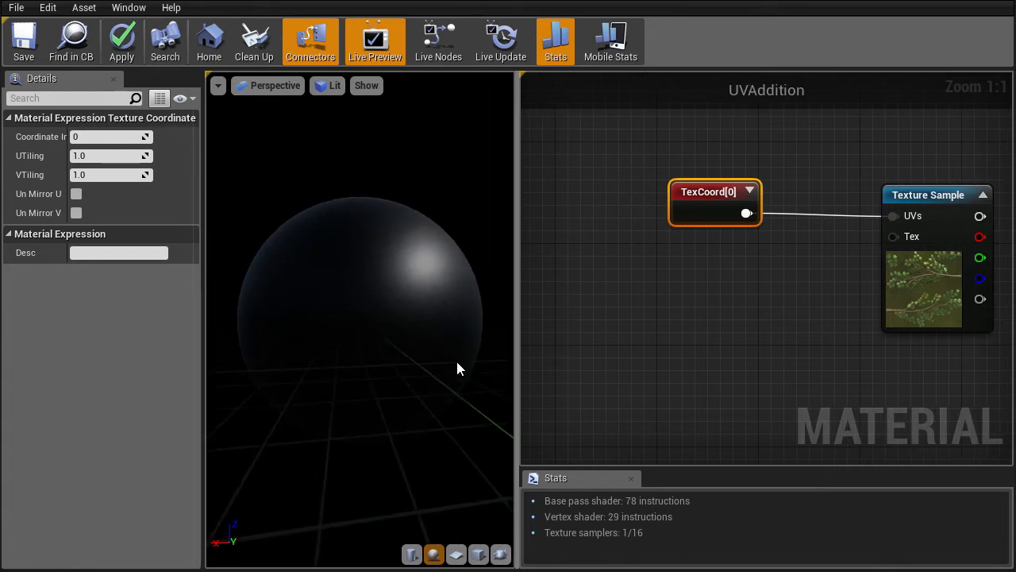
drag(371, 206, 341, 216)
click(456, 554)
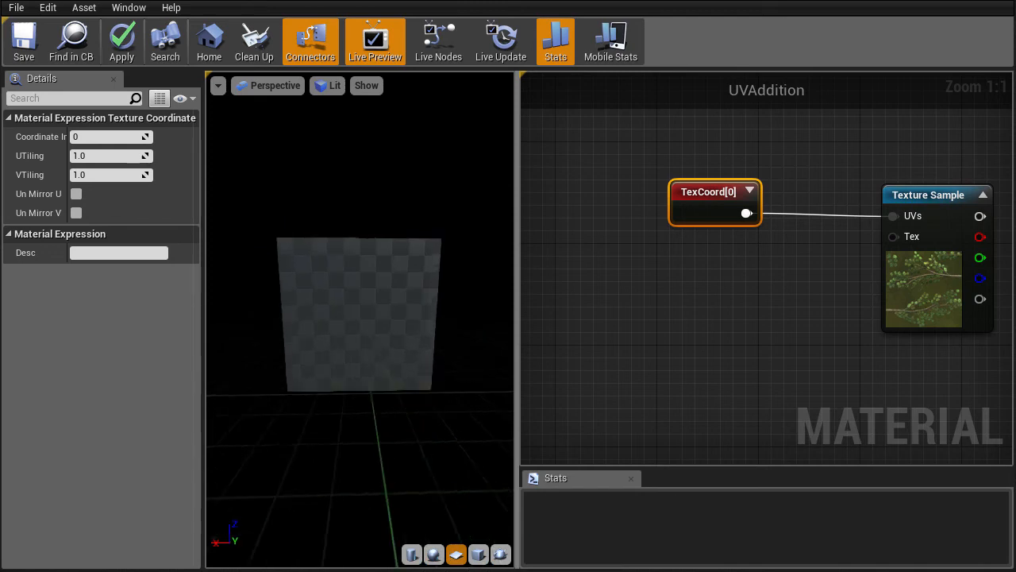
Start previewing the Texture Sample node's output on its own.
right_drag(919, 170, 845, 173)
right_click(874, 199)
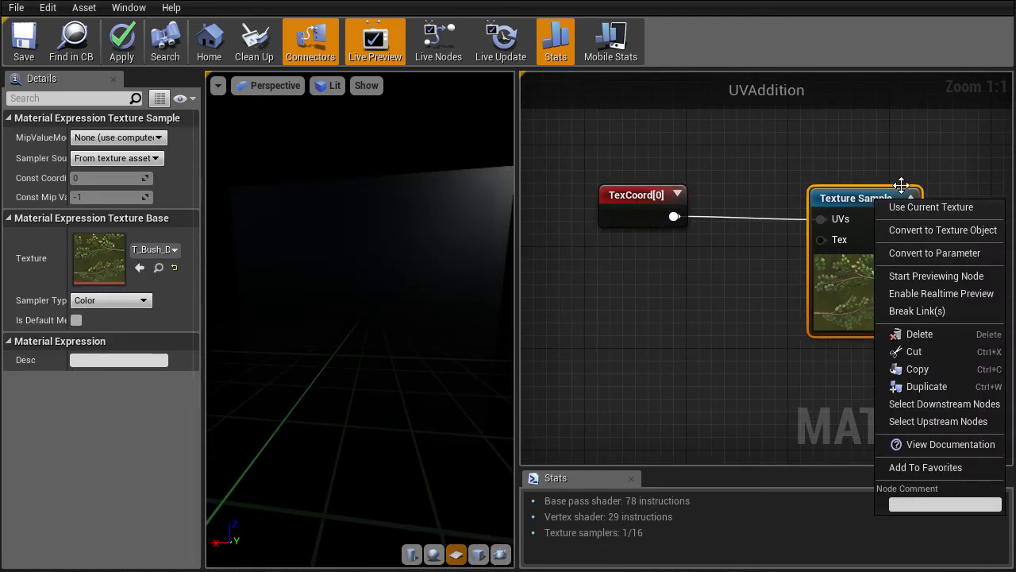
click(927, 275)
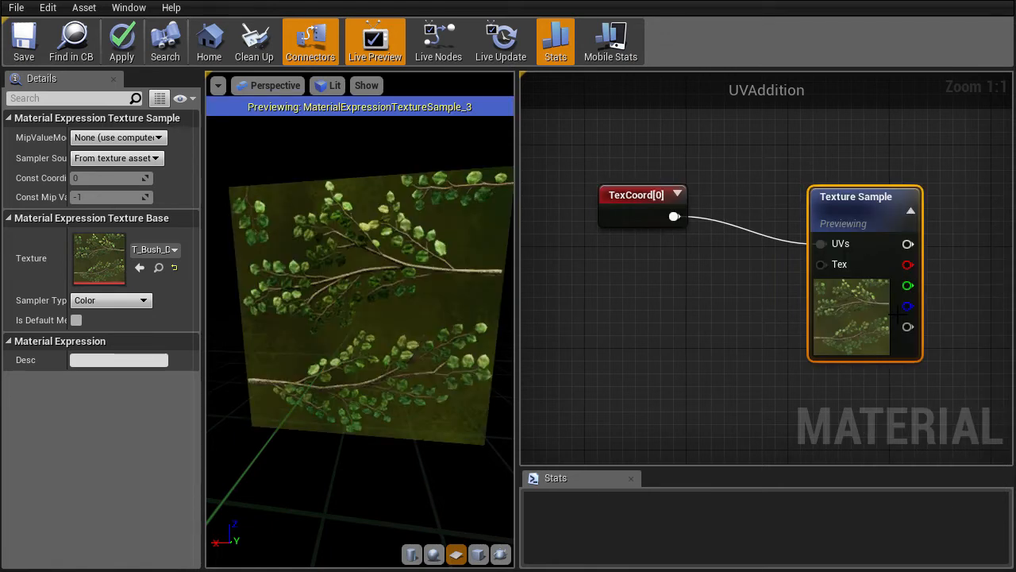
drag(203, 313, 175, 313)
drag(515, 287, 533, 287)
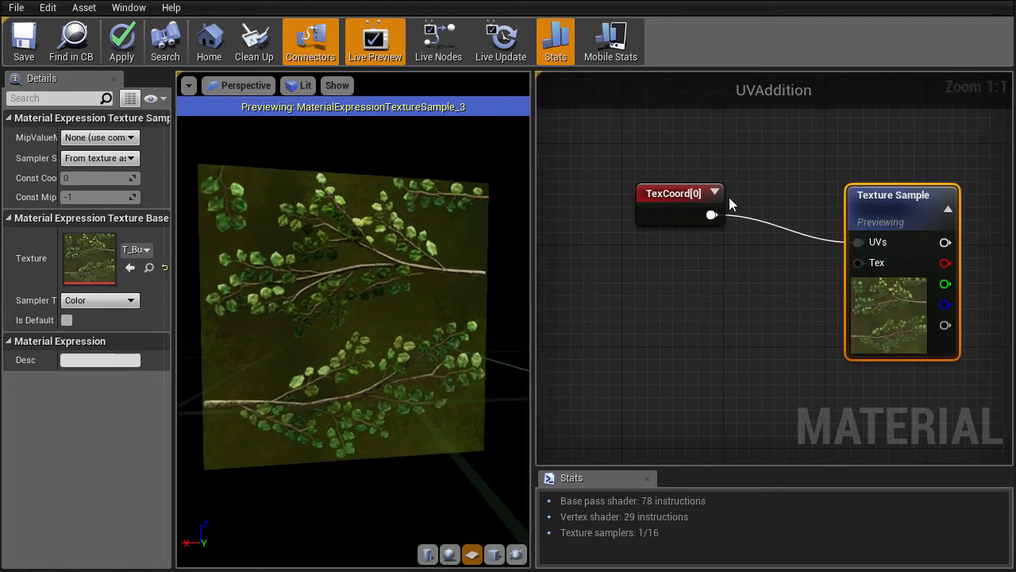
Expand TexCoord[0] to show its UV gradient and reposition it lower left.
click(714, 193)
right_drag(777, 140, 832, 149)
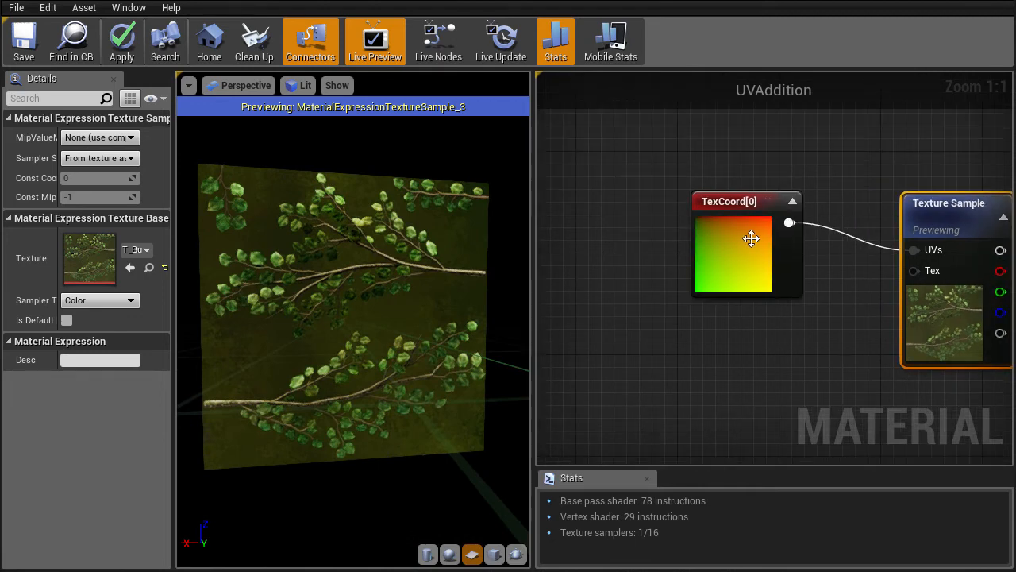
drag(751, 238, 702, 264)
right_drag(719, 283, 665, 291)
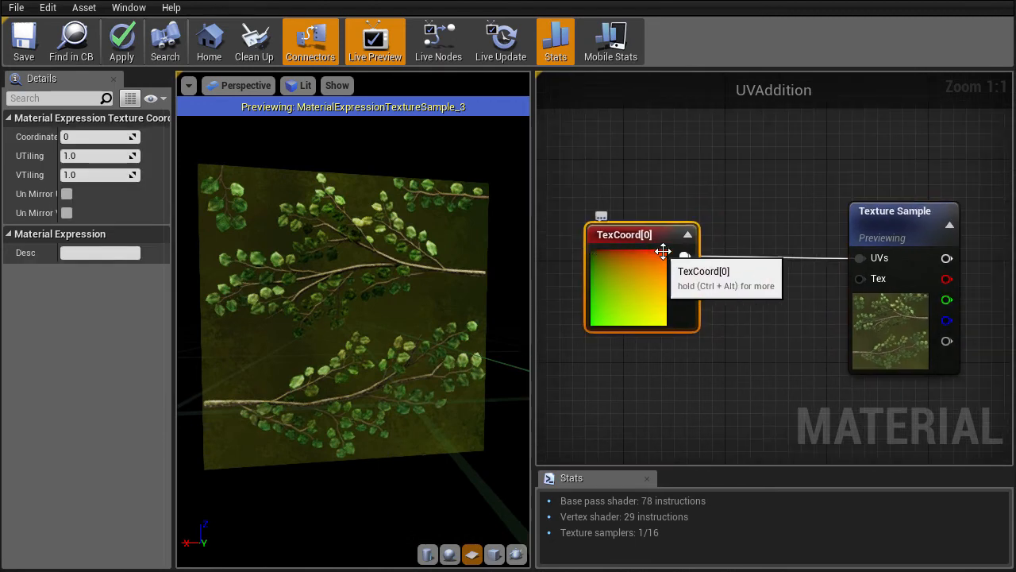
right_drag(716, 385, 684, 330)
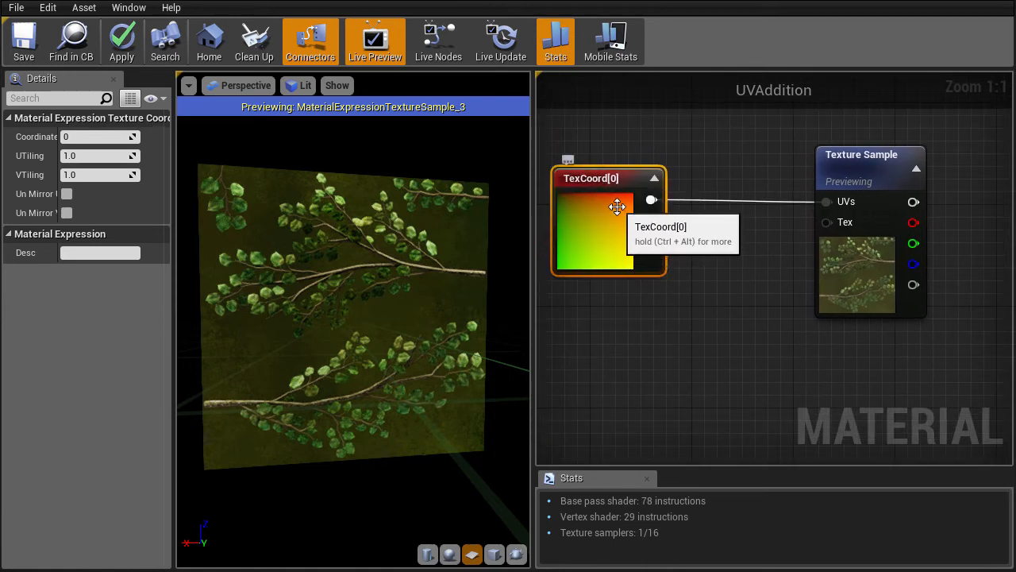
right_drag(725, 264, 796, 219)
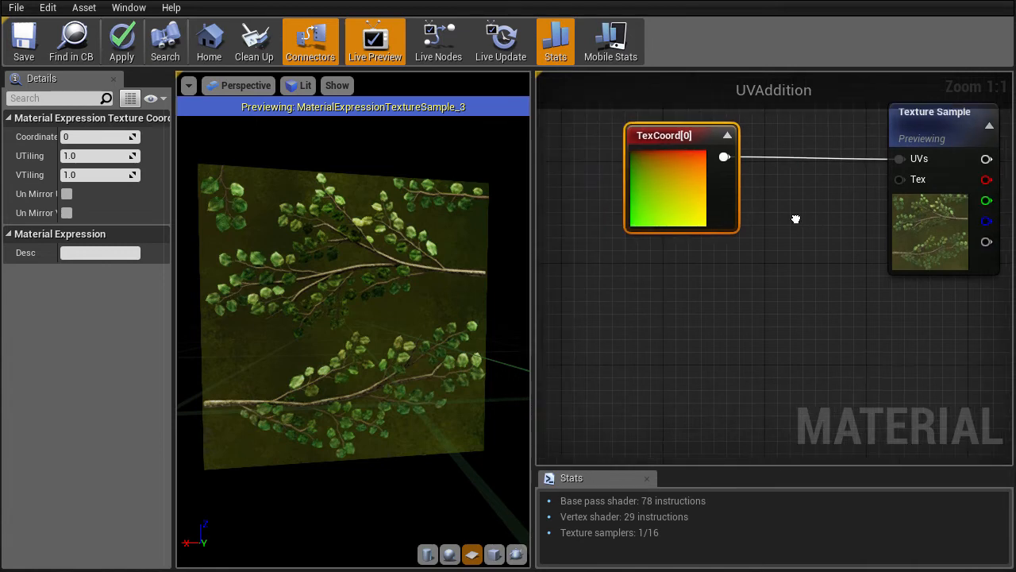
Place a 0,0 Constant2Vector and an Add node in the graph.
click(689, 284)
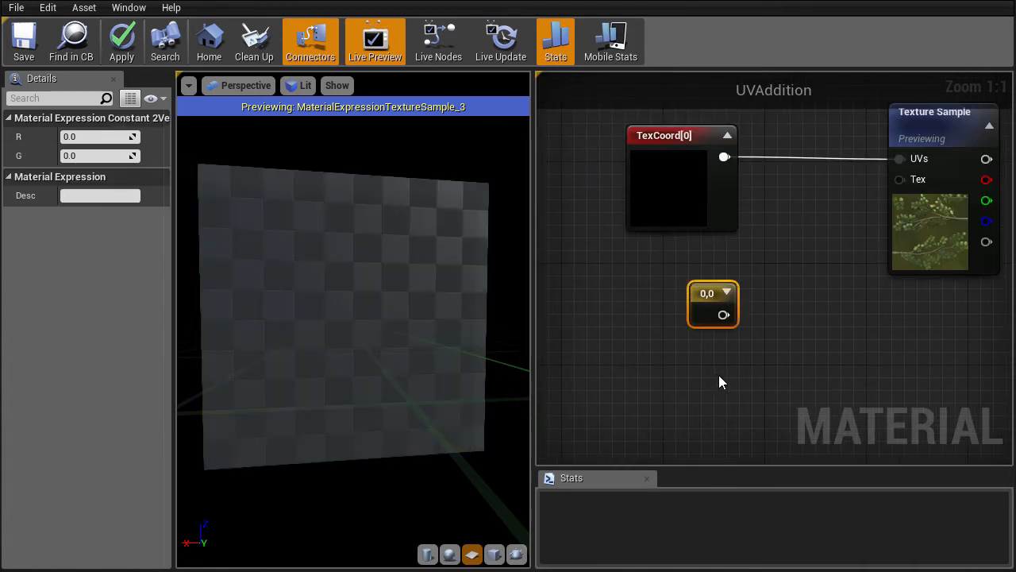
right_drag(745, 363, 696, 415)
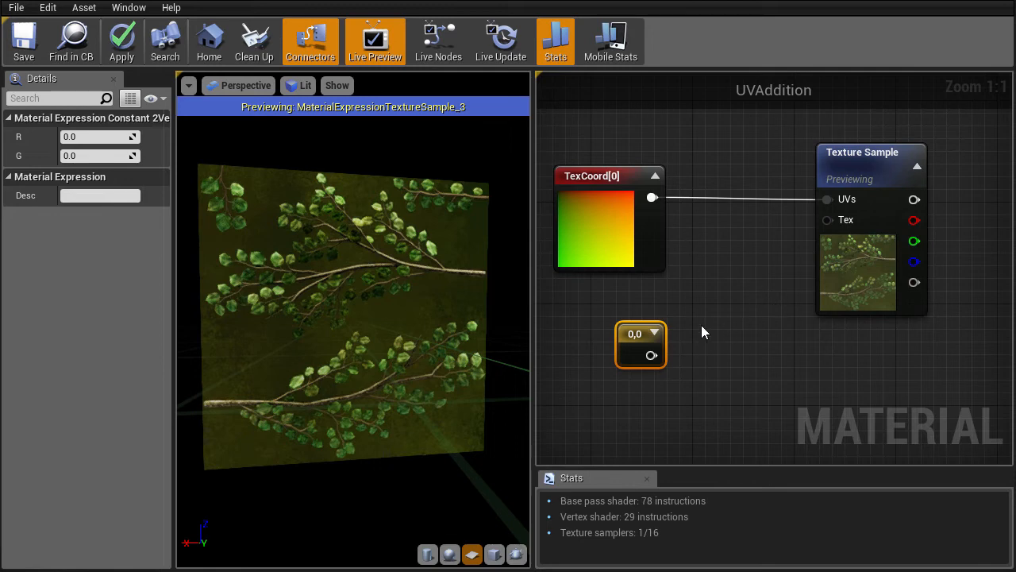
key(a)
click(719, 264)
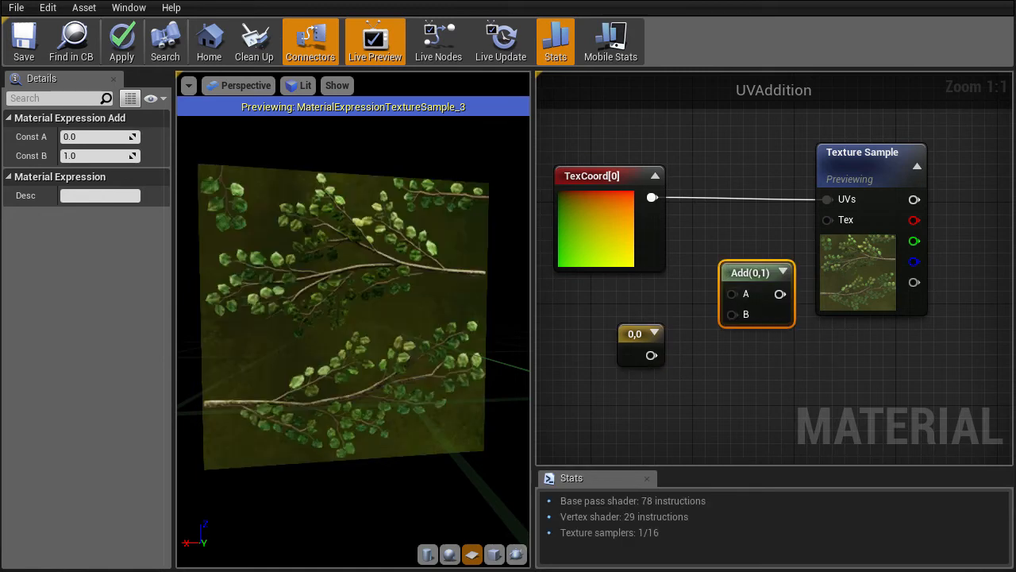
right_drag(800, 353, 759, 367)
Connect TexCoord[0] to the Add node's A and the 0,0 constant to B.
click(791, 185)
right_drag(611, 211, 643, 204)
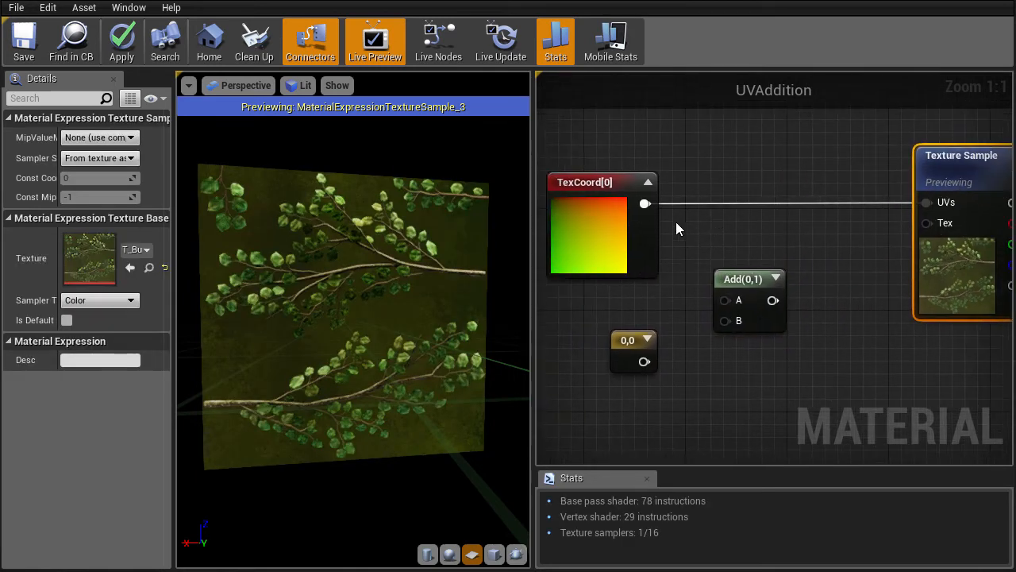
drag(644, 203, 724, 300)
drag(644, 361, 729, 321)
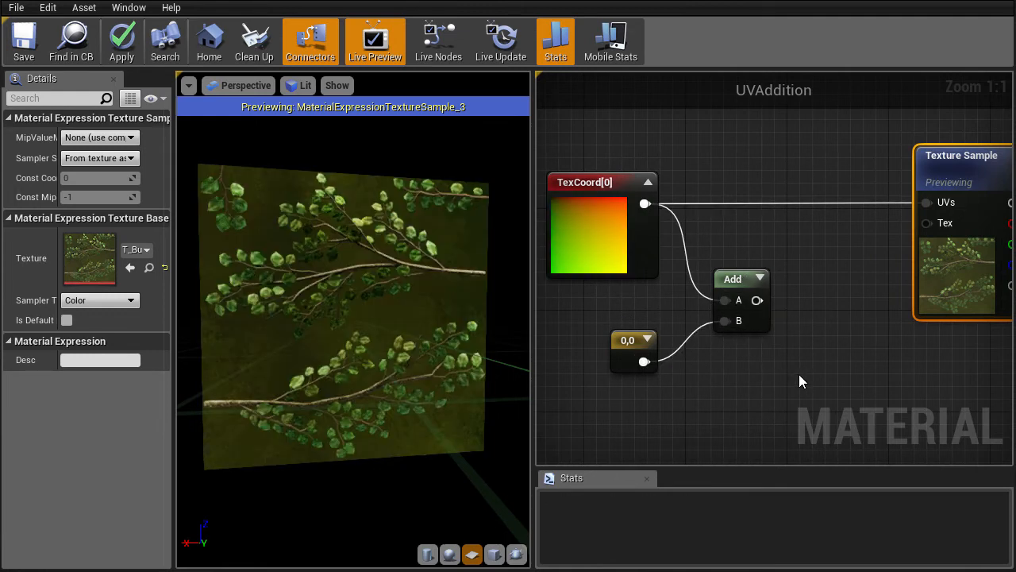
click(756, 280)
drag(755, 282, 752, 248)
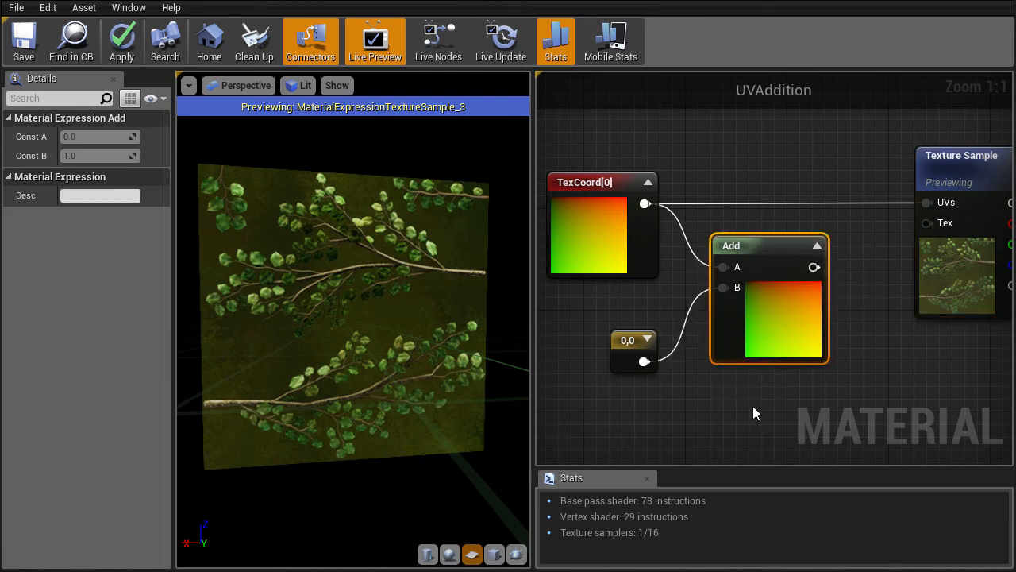
Feed the Add node's output into the Texture Sample's UVs input.
right_drag(752, 408, 723, 386)
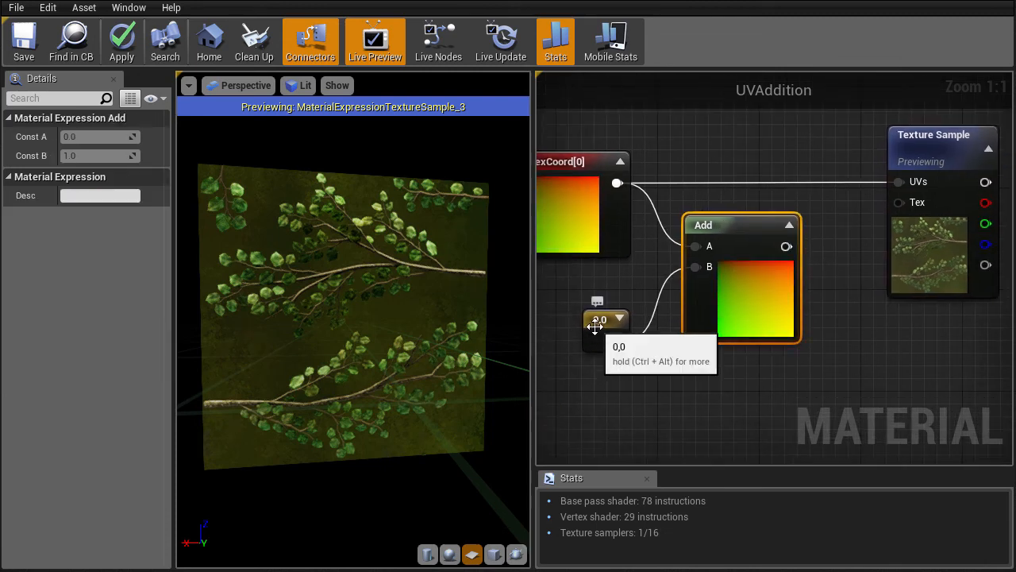
right_drag(679, 417, 665, 437)
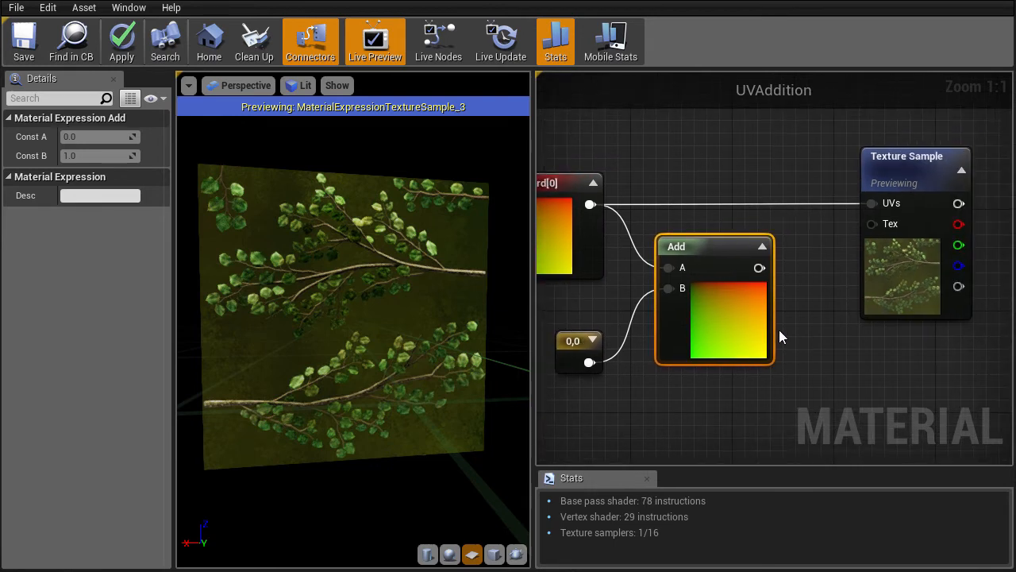
right_drag(778, 331, 781, 352)
drag(763, 288, 874, 223)
drag(736, 356, 761, 307)
right_drag(794, 365, 855, 332)
click(632, 332)
Set the constant's R value to 0.25 and inspect the shifted texture in the preview.
click(70, 136)
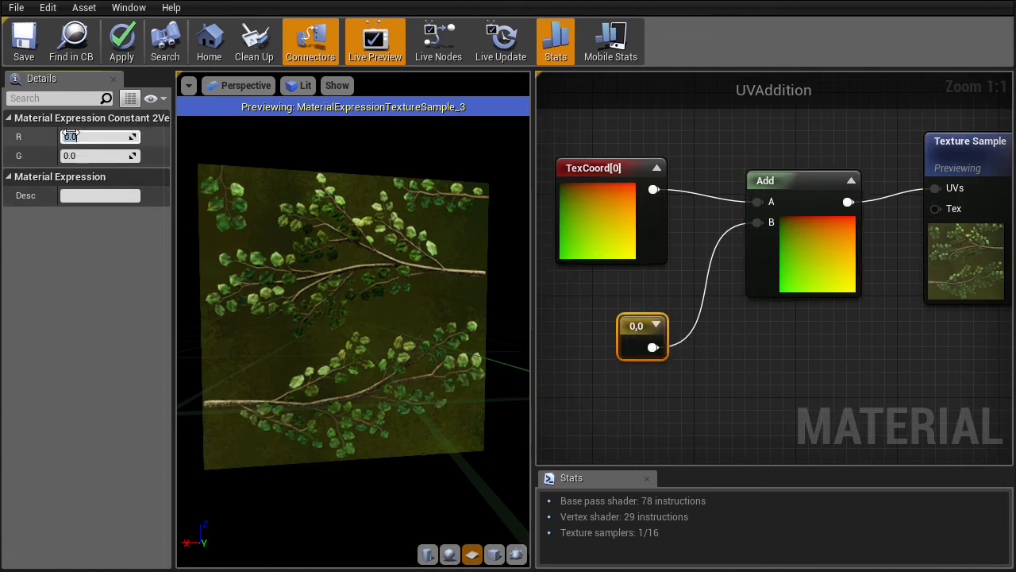
text(0.25)
key(Return)
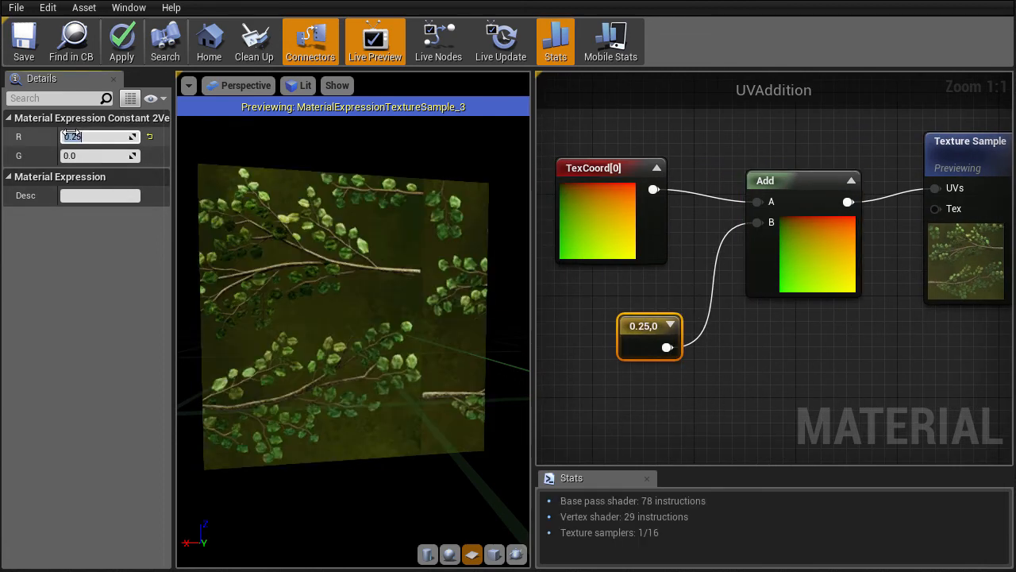
drag(364, 367, 416, 311)
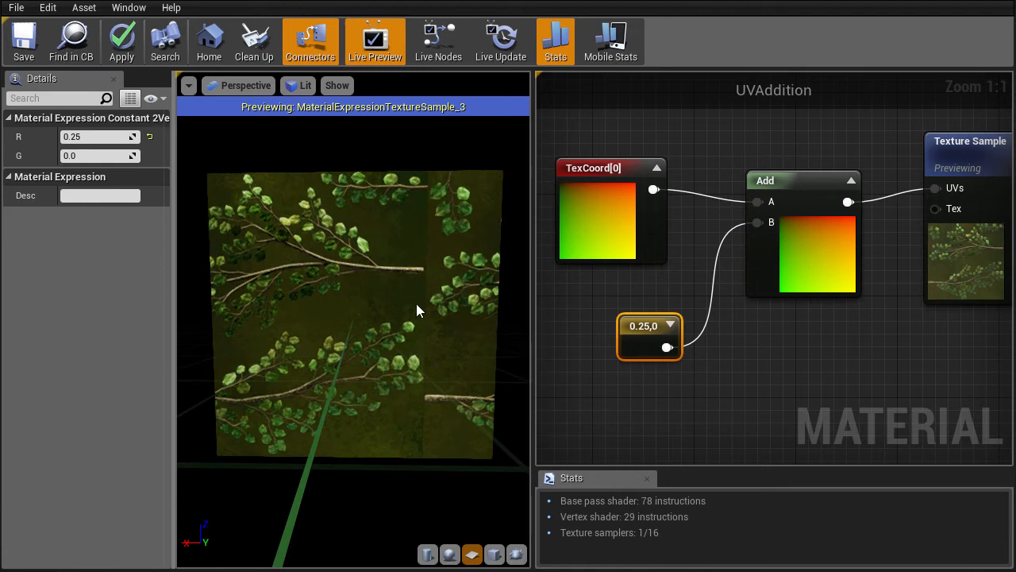
drag(418, 179, 479, 508)
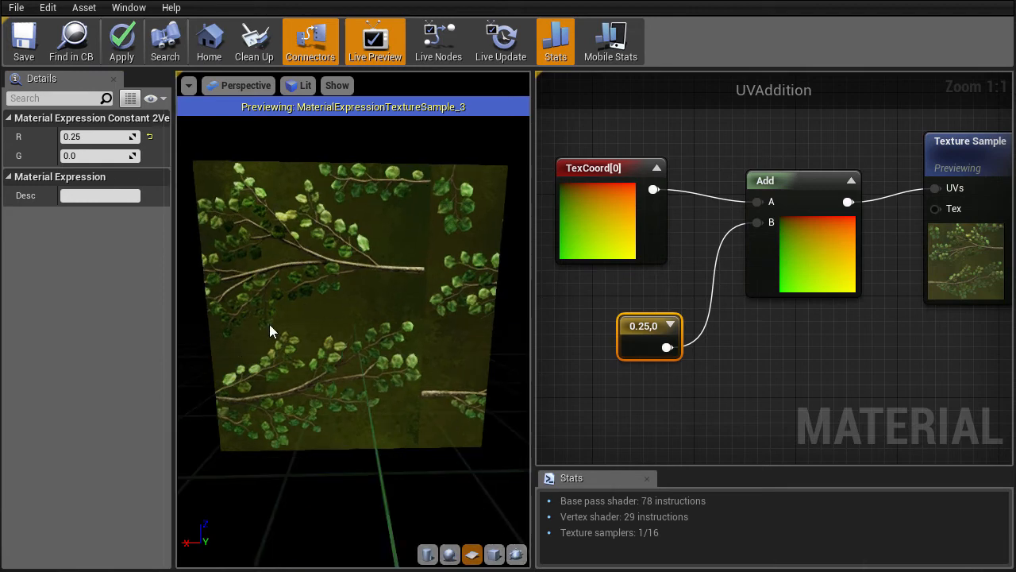
drag(504, 299, 425, 301)
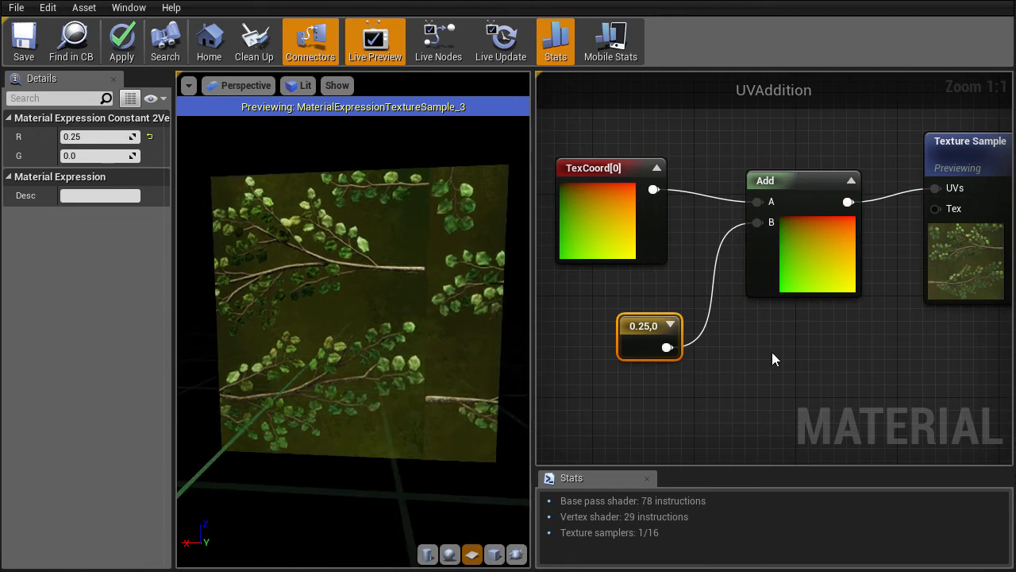
Select the Texture Sample node and widen the Details panel to read its properties.
right_drag(774, 359, 689, 365)
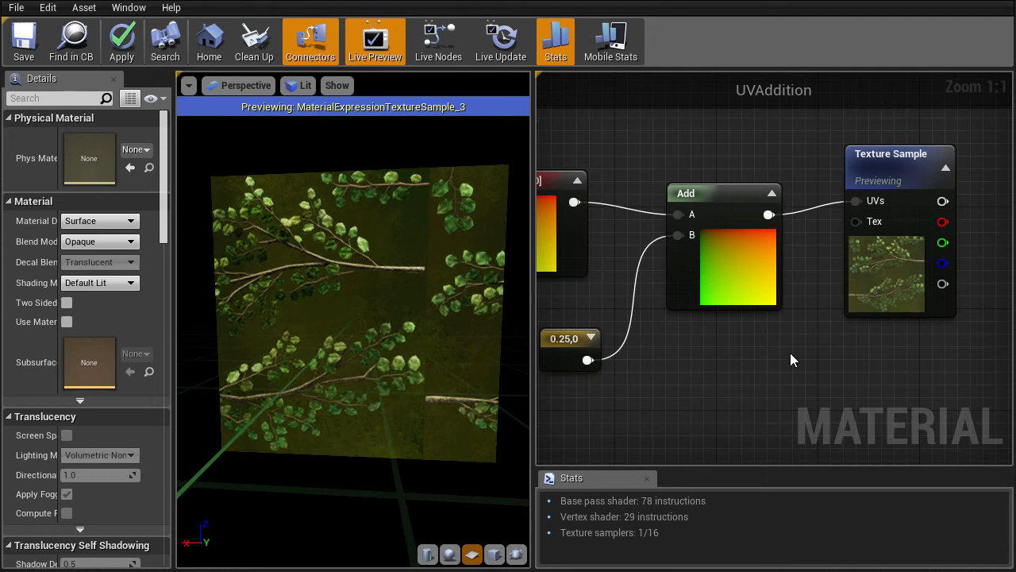
click(897, 154)
right_drag(777, 346, 797, 331)
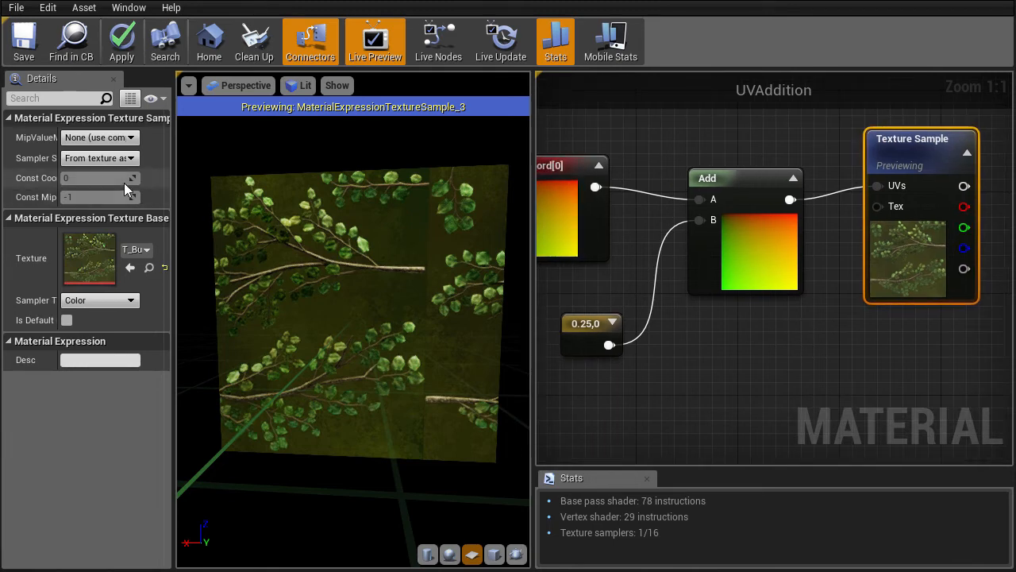
drag(172, 173, 258, 171)
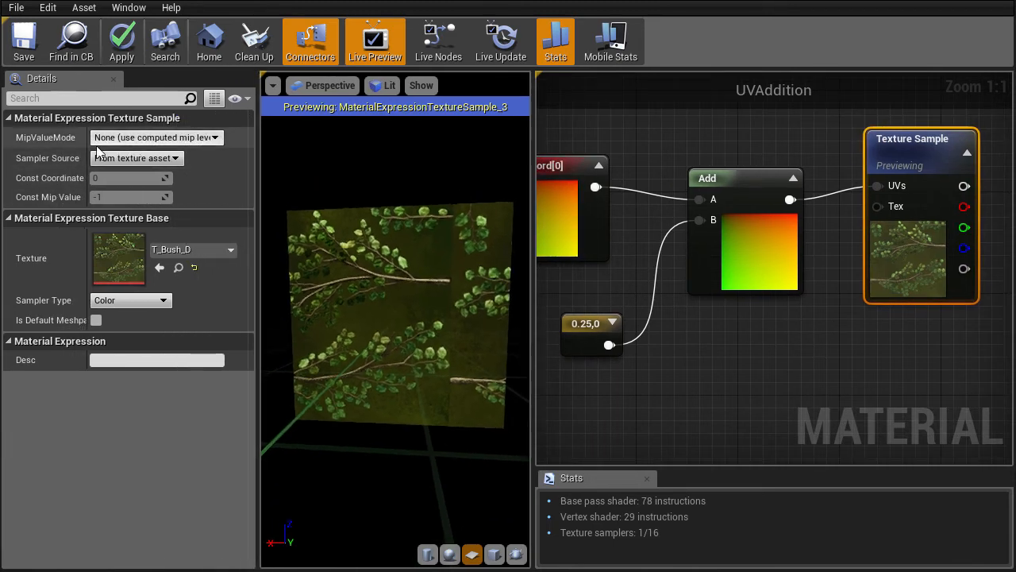
Set the Texture Sample's Sampler Source to Shared: Clamp.
click(136, 160)
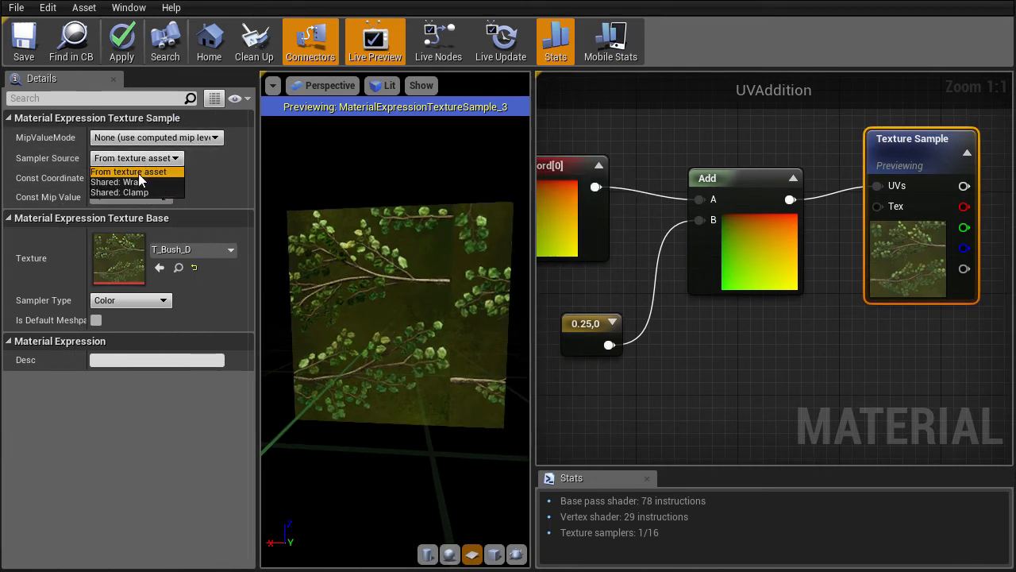
click(131, 191)
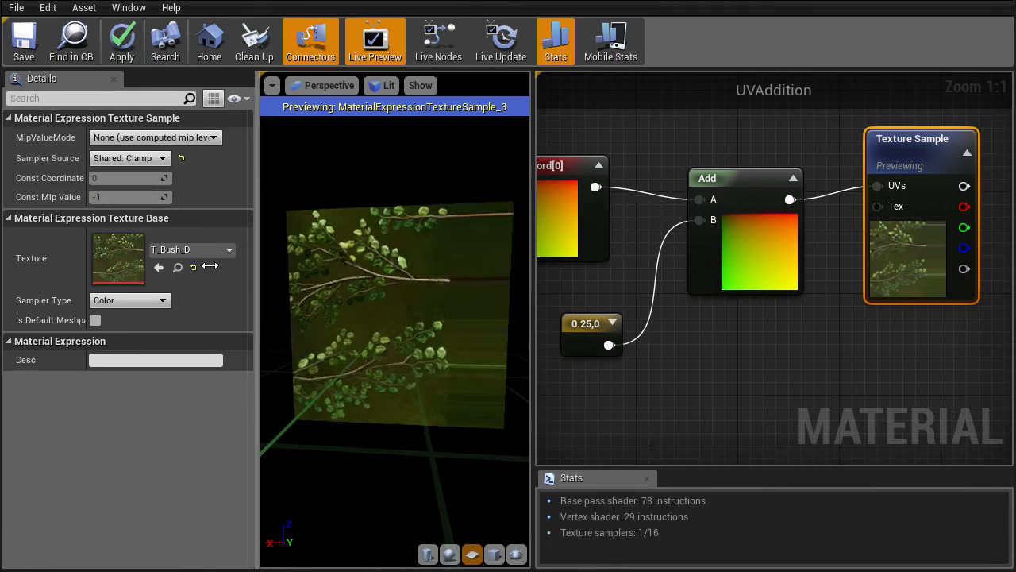
drag(258, 238, 160, 254)
drag(217, 278, 293, 278)
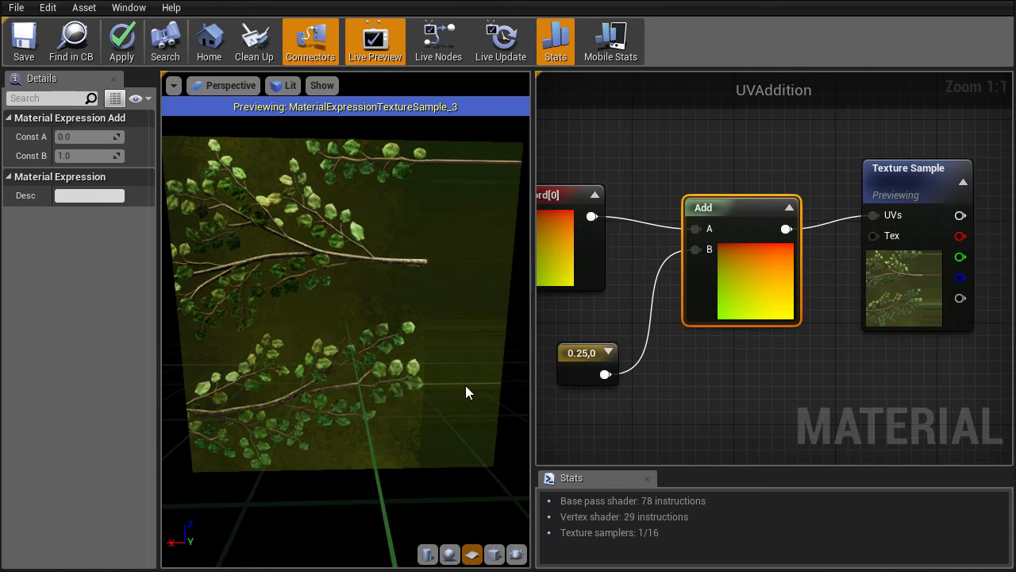
Change the constant to R -0.25 and G 0.25.
click(587, 354)
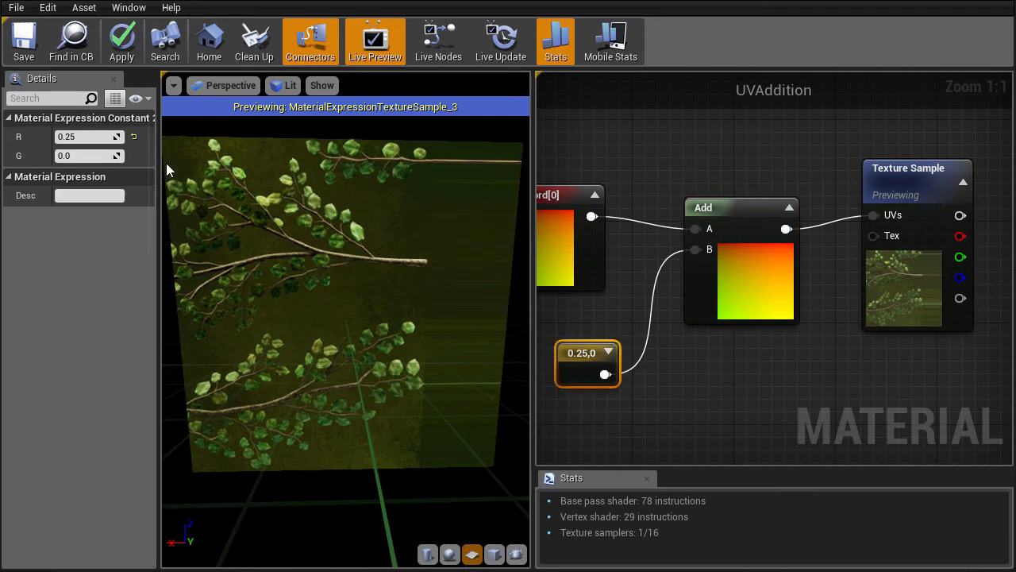
click(88, 136)
text(-0.25)
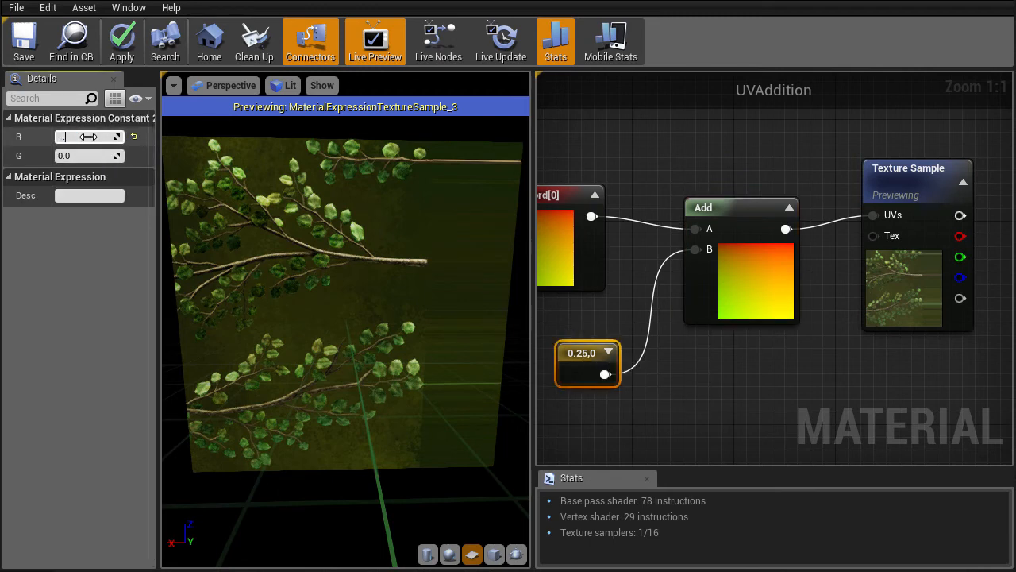
key(Return)
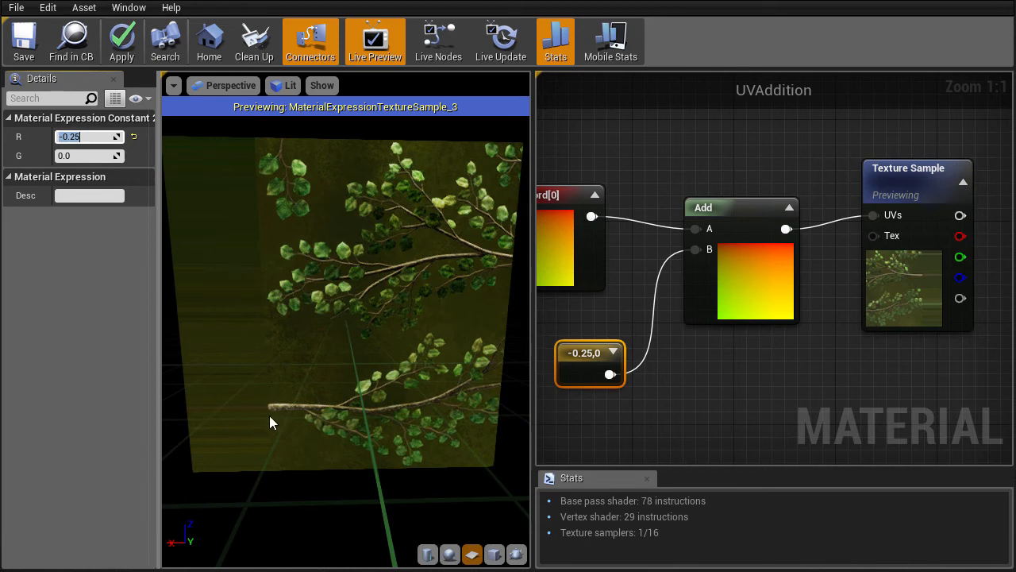
click(75, 155)
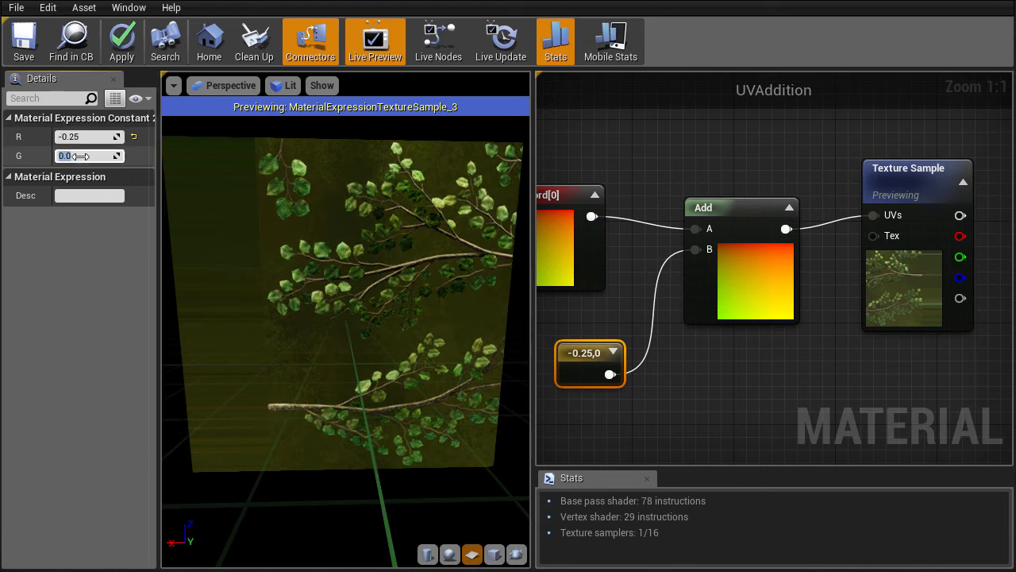
text(0.25)
key(Return)
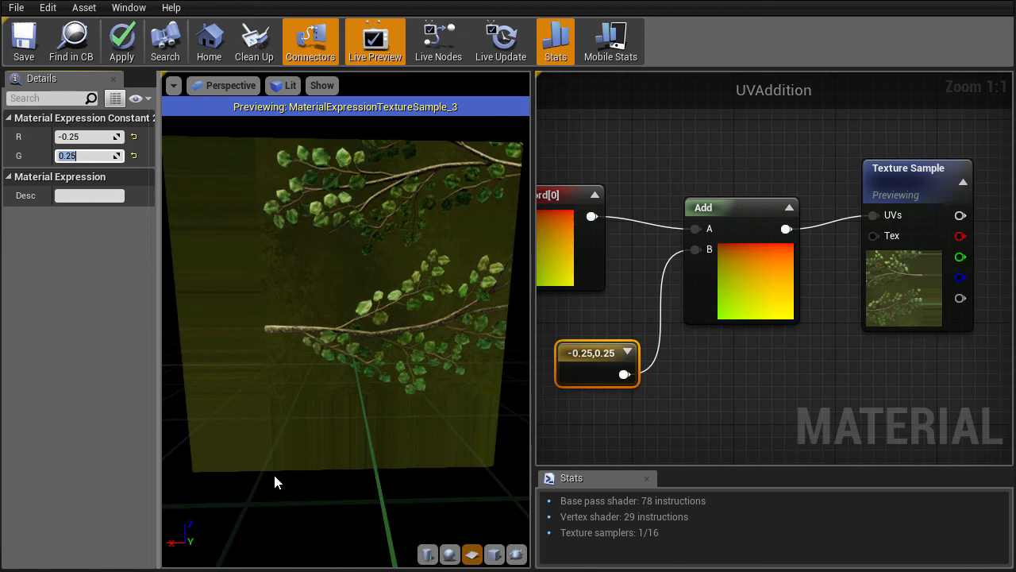
click(691, 397)
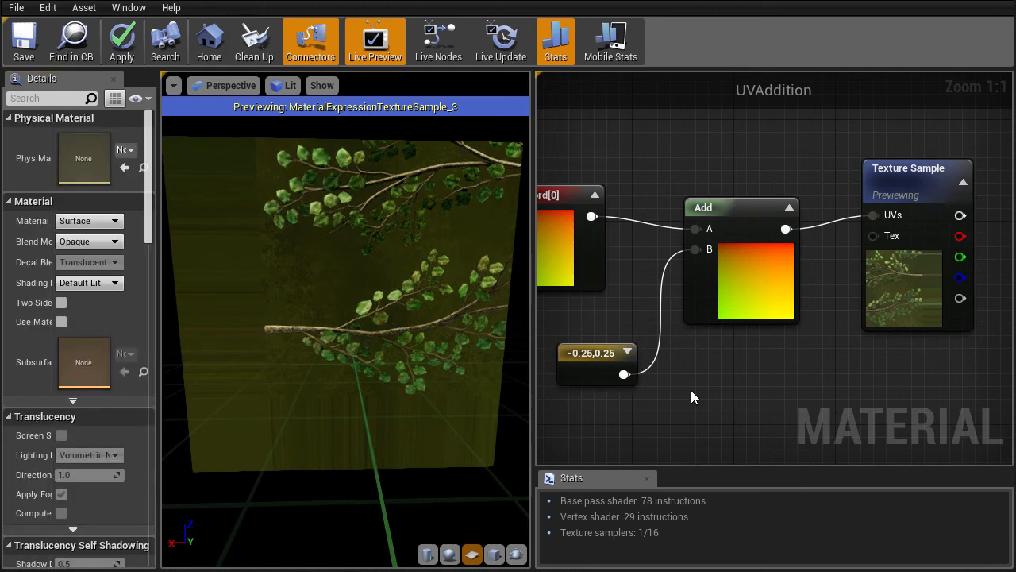
Switch the Texture Sample's Sampler Source back to Shared: Wrap.
click(881, 171)
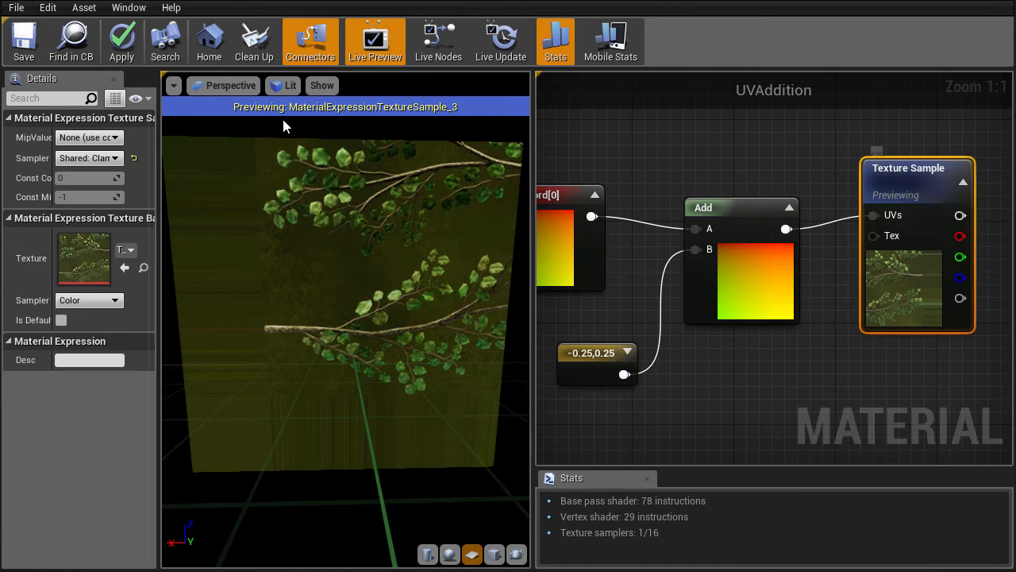
click(76, 157)
click(73, 182)
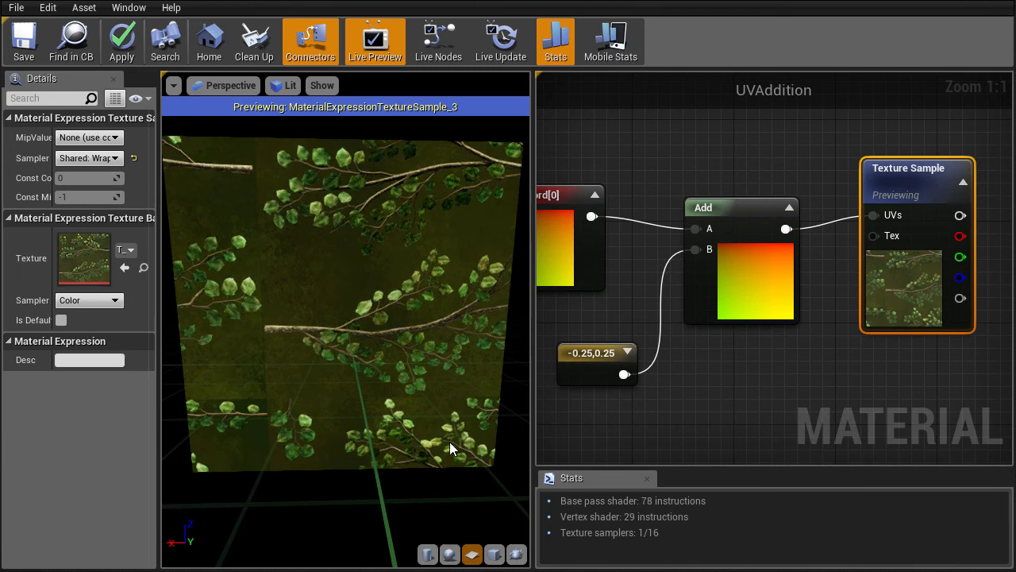
click(450, 441)
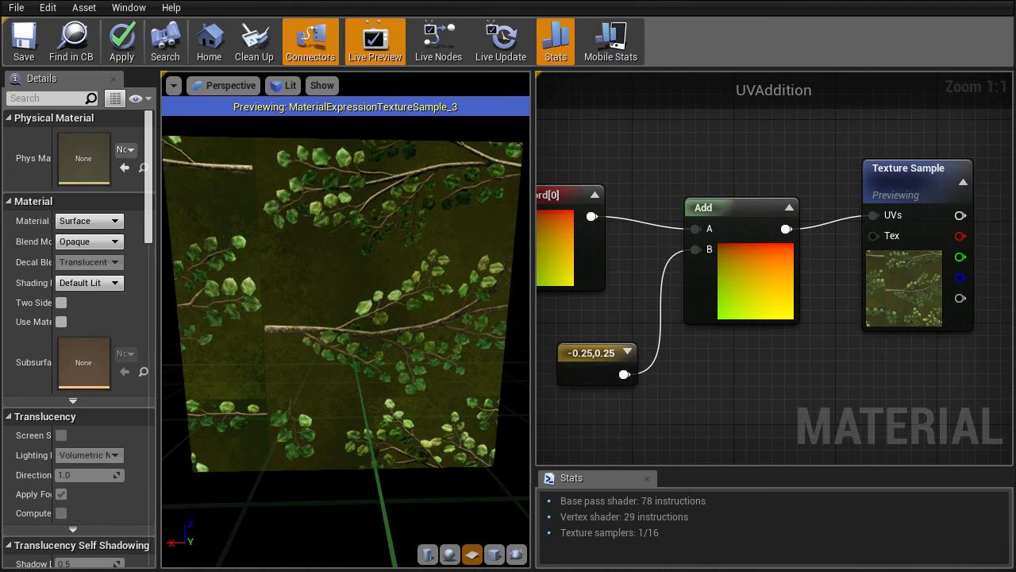
Reset the constant's R and G values to 0 to view the unshifted texture.
right_drag(596, 344, 703, 337)
click(703, 354)
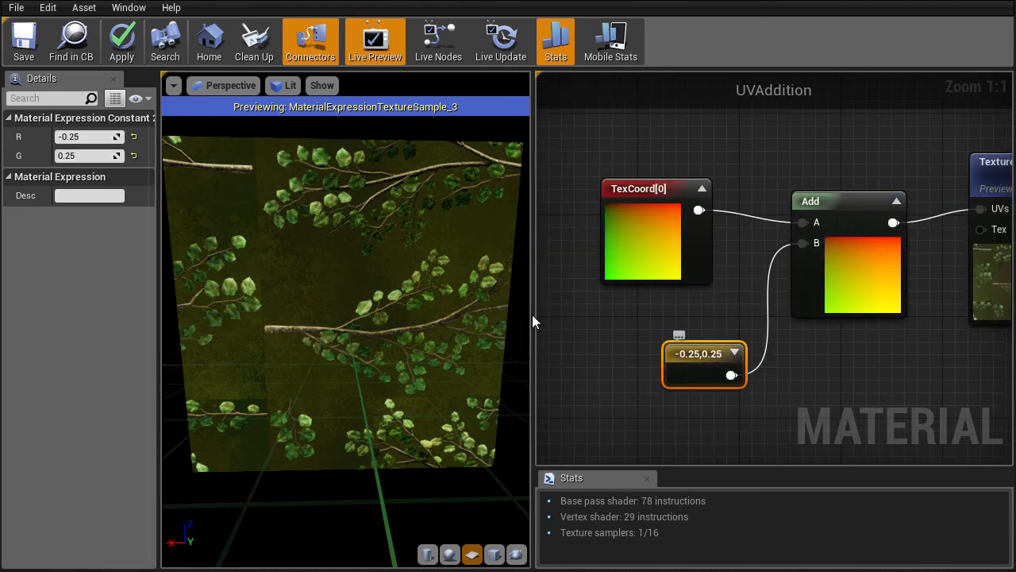
click(90, 135)
text(0)
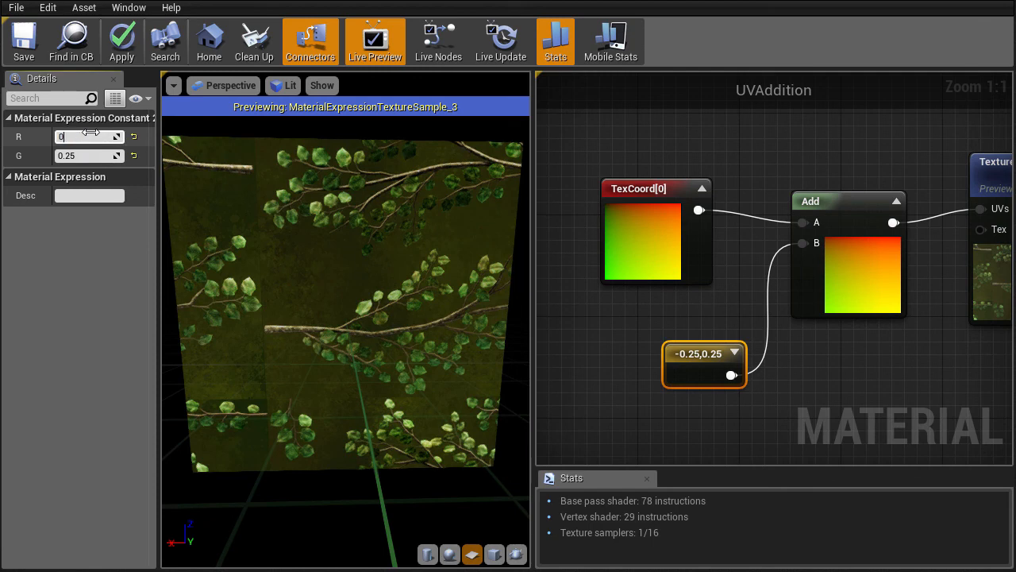
key(Tab)
text(0)
key(Return)
drag(310, 236, 278, 236)
Set the constant to 0.25,0.25 and move it further left in the graph.
click(87, 138)
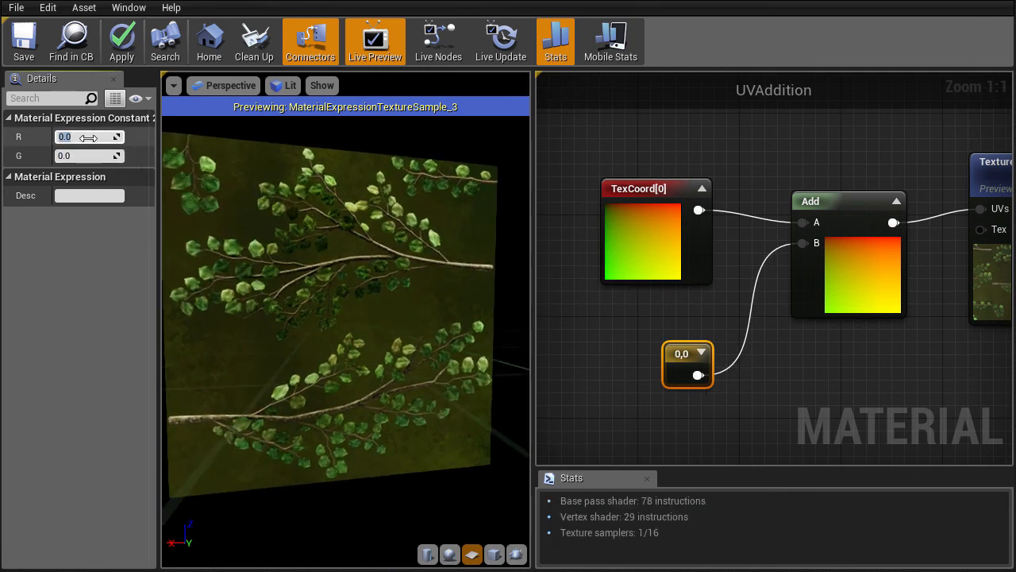
text(0.25)
key(Return)
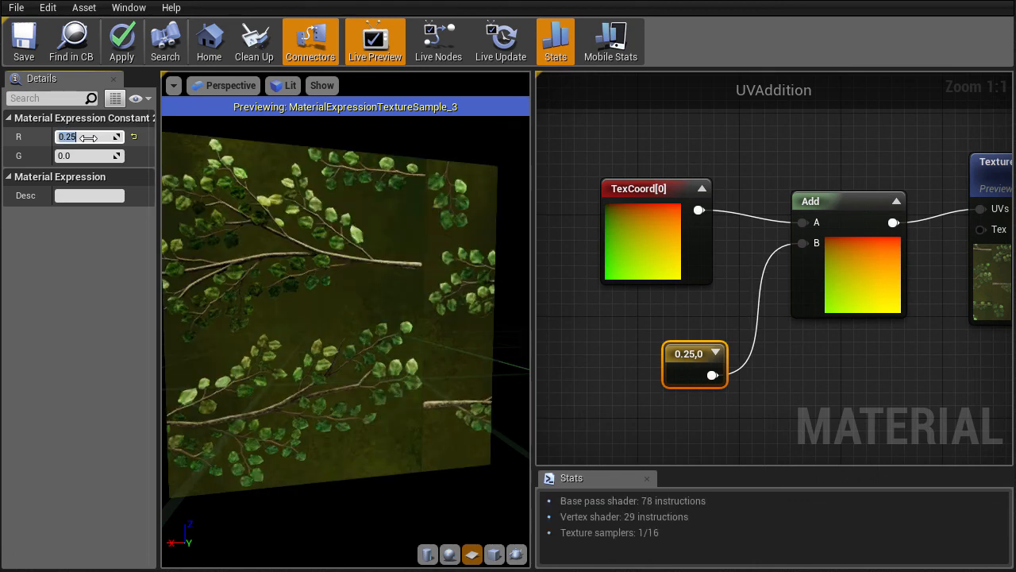
drag(270, 257, 249, 254)
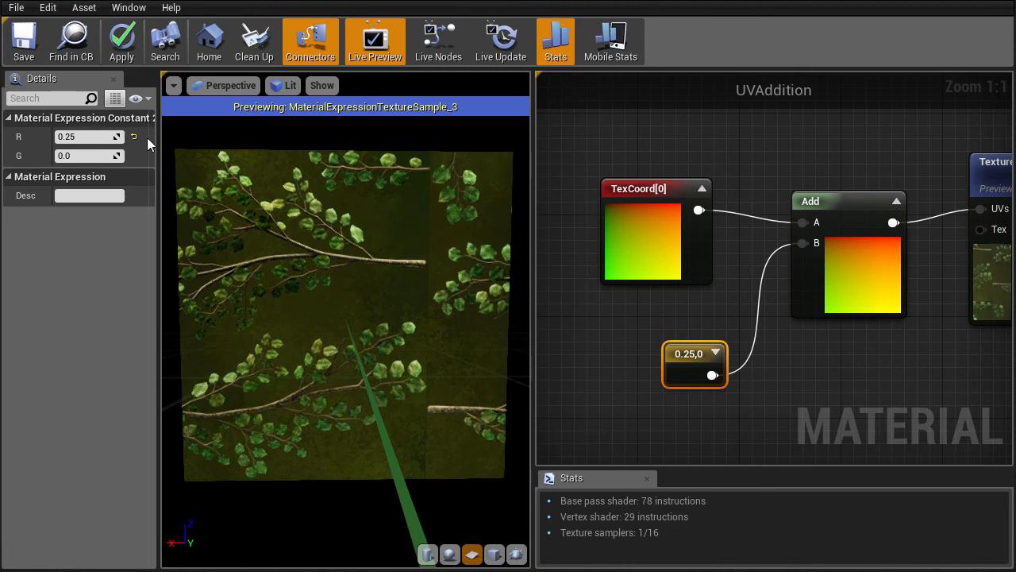
click(85, 138)
key(Return)
click(84, 157)
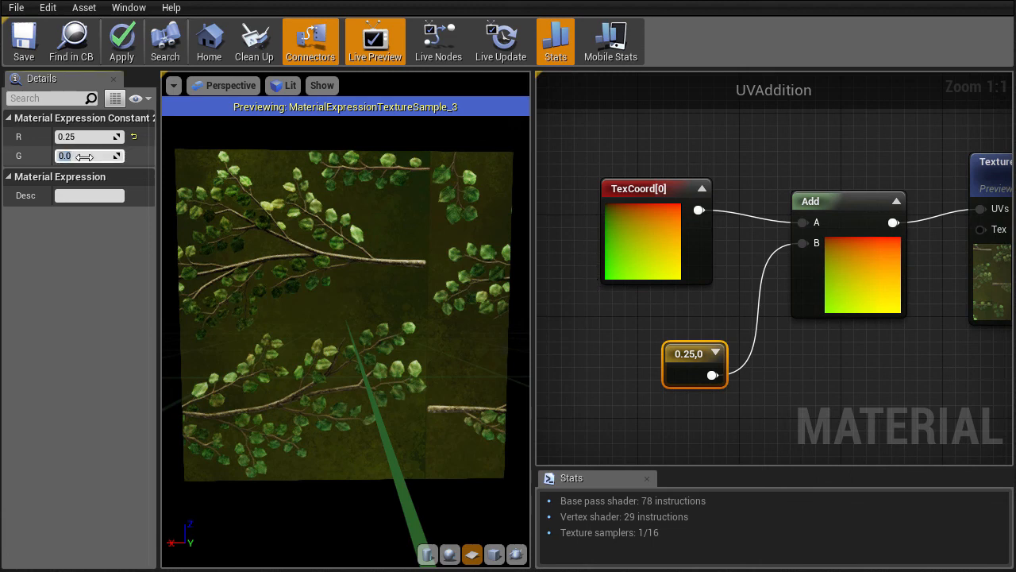
text(0.25)
key(Return)
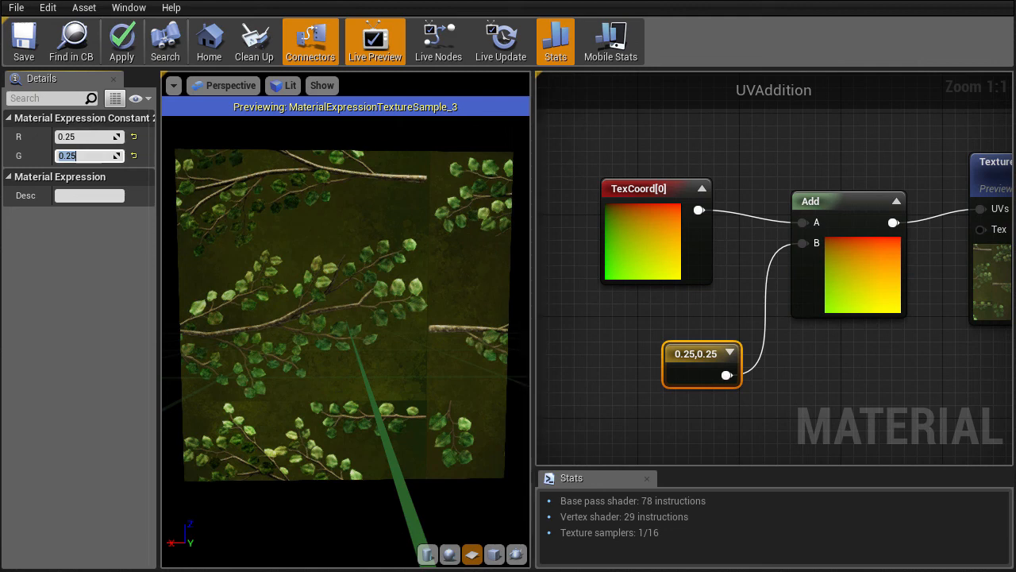
right_drag(693, 351, 740, 277)
drag(740, 278, 587, 290)
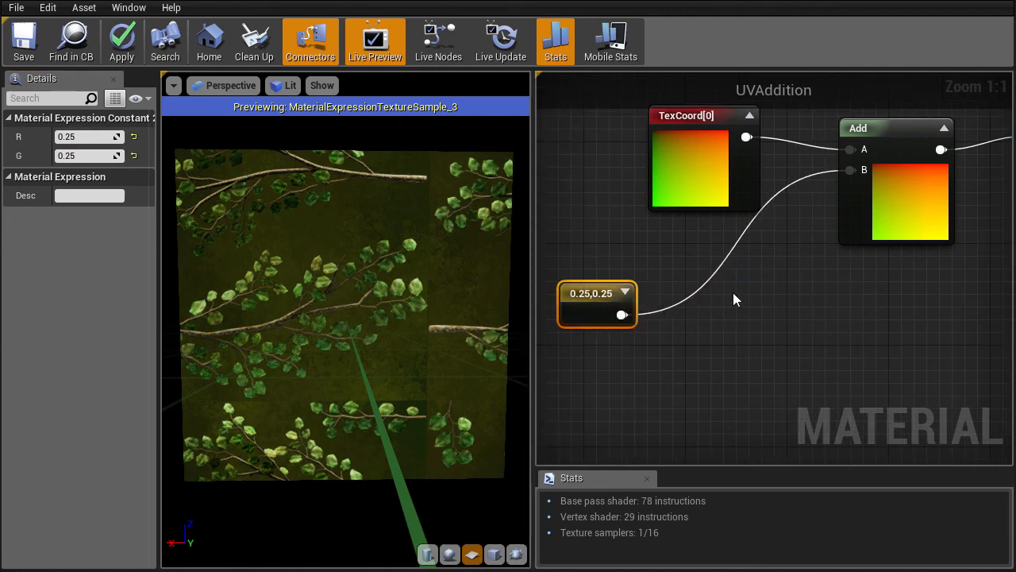
Add a -1,1 Constant2Vector below the offset constant, plus a Multiply node.
click(770, 311)
drag(778, 318, 577, 363)
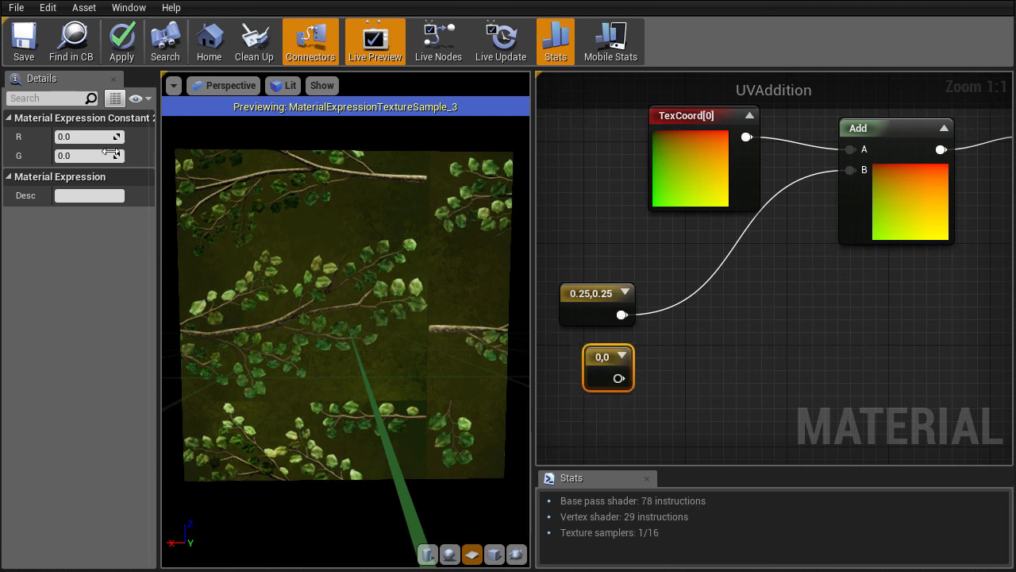
click(70, 137)
text(-1)
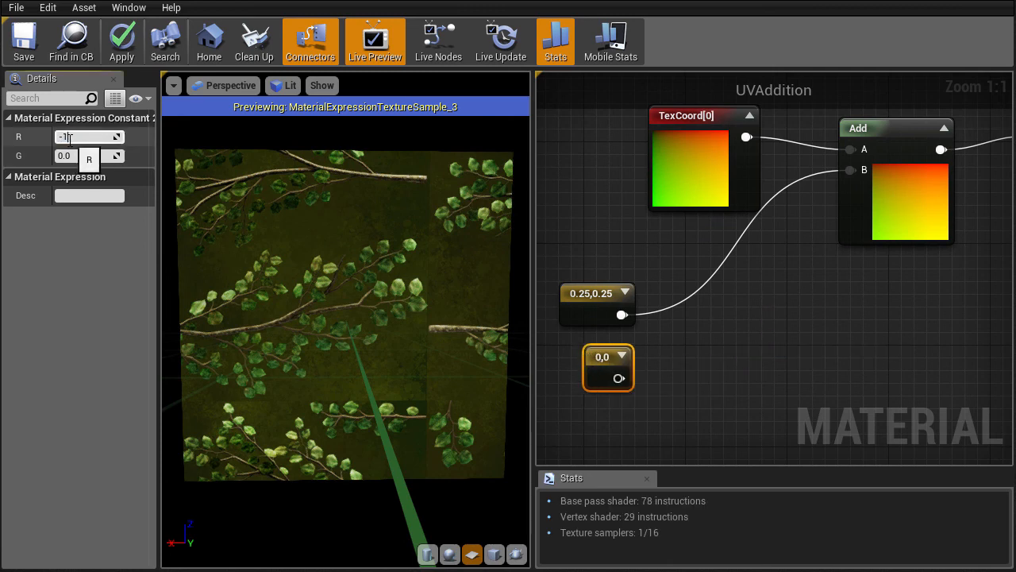
key(Tab)
text(1)
key(Return)
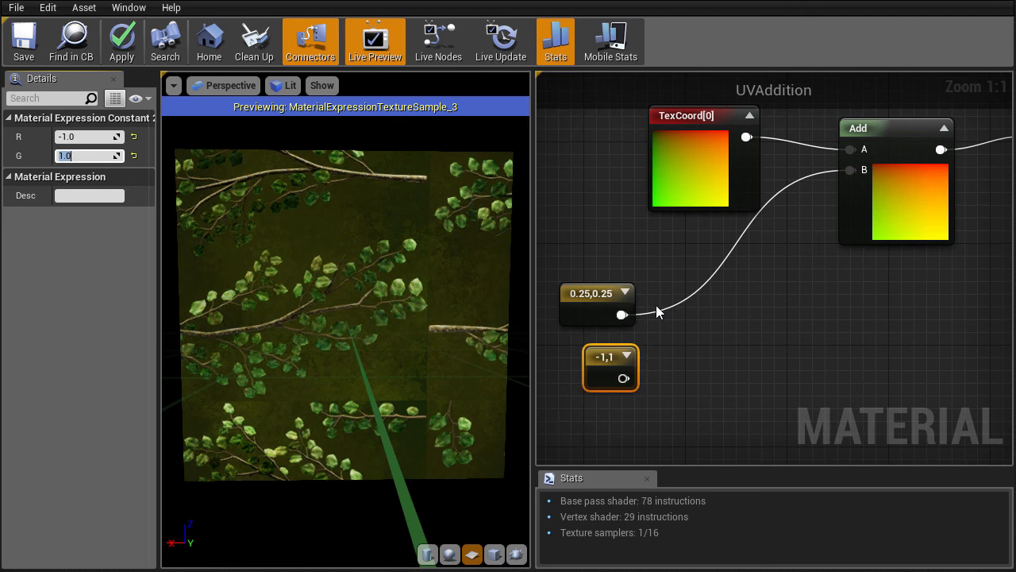
click(602, 292)
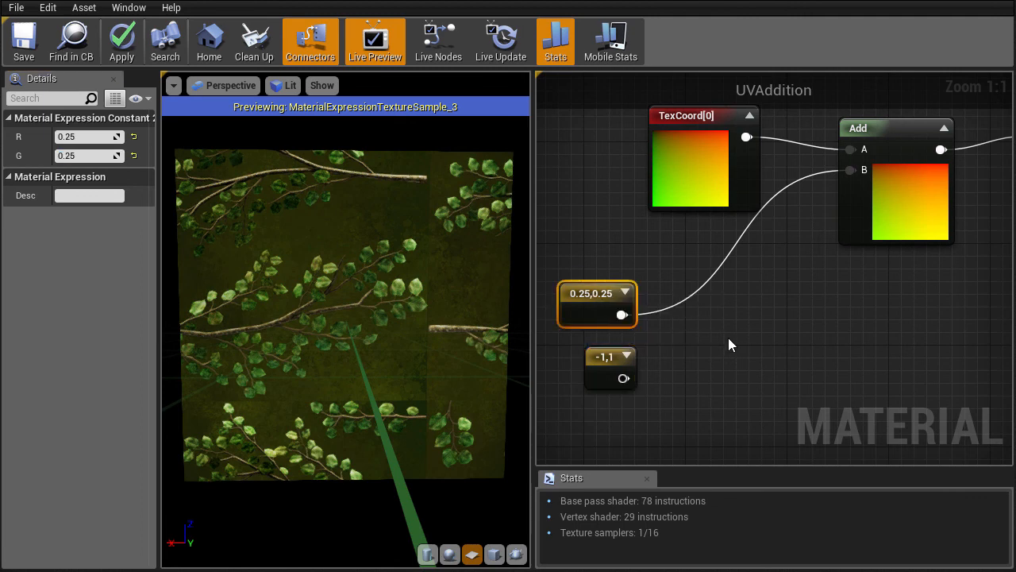
click(722, 328)
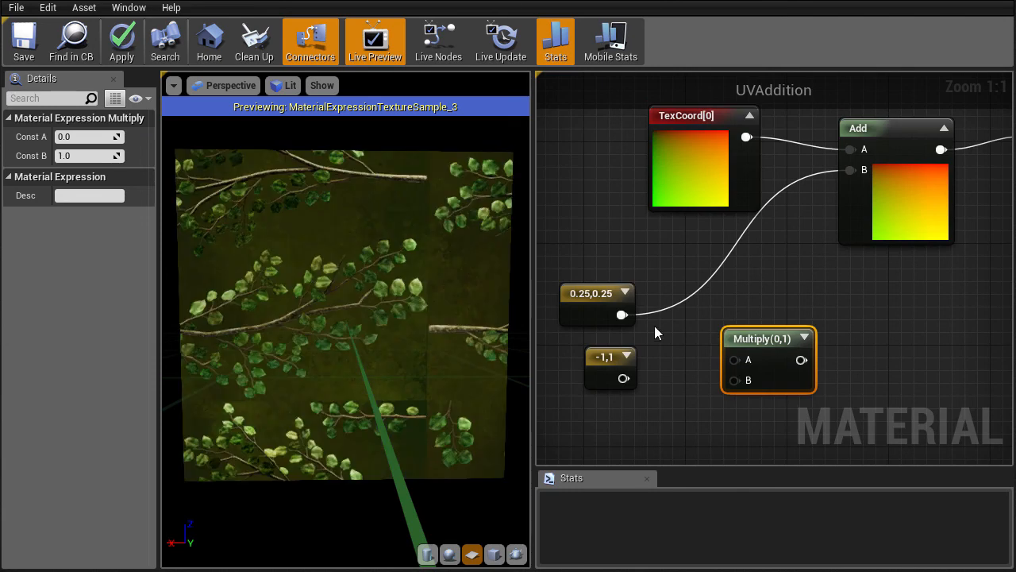
Multiply the 0.25,0.25 constant by the -1,1 constant and feed the result into Add B.
drag(622, 315, 734, 359)
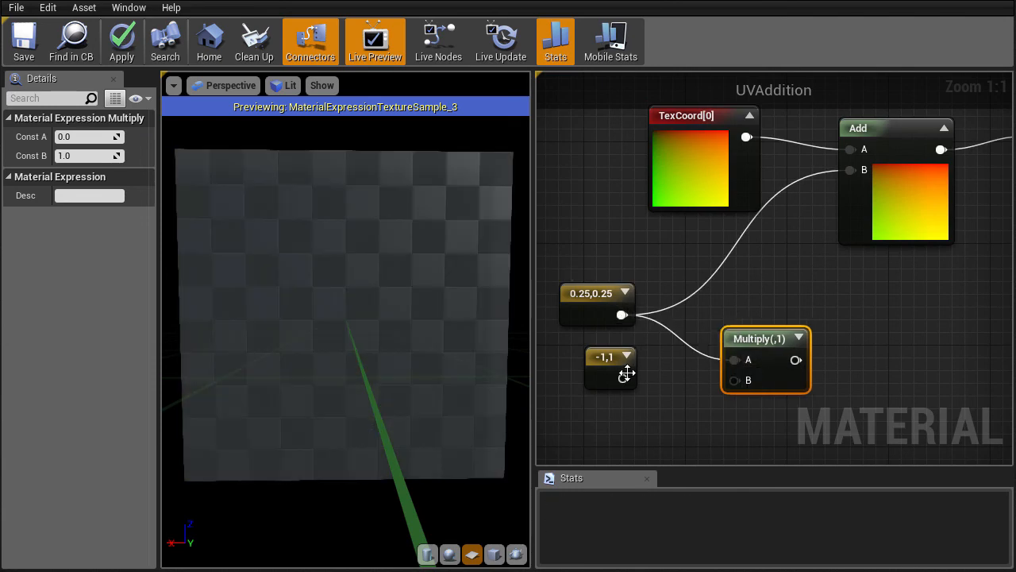
drag(623, 378, 732, 382)
drag(747, 337, 750, 305)
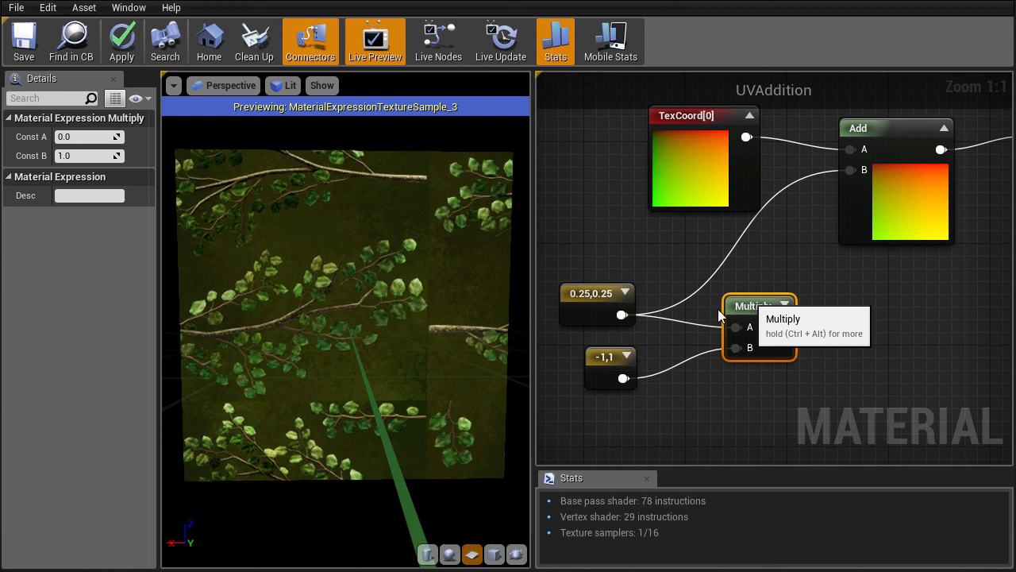
drag(781, 327, 850, 172)
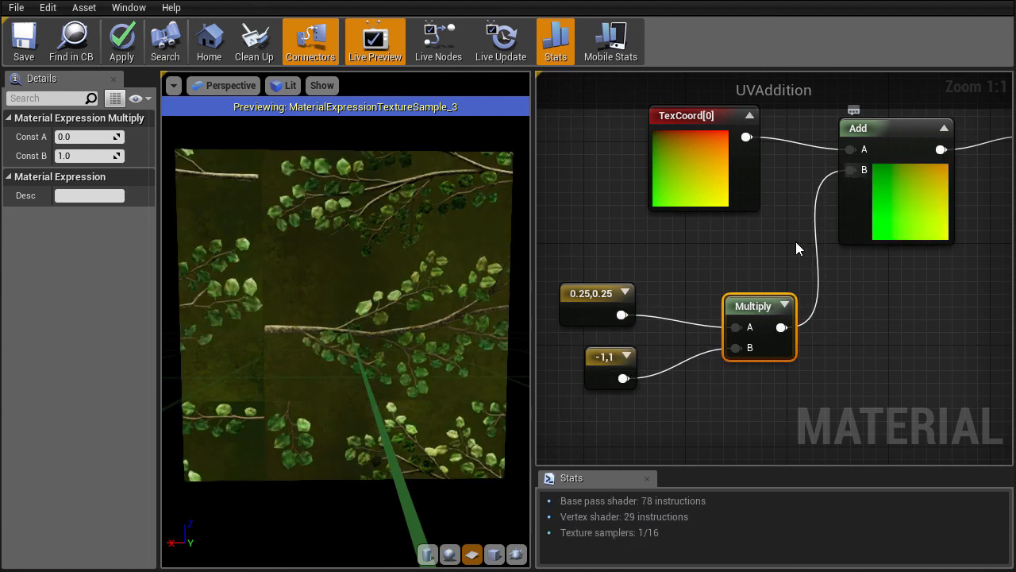
Change the offset constant to -0.25,-0.25.
click(580, 296)
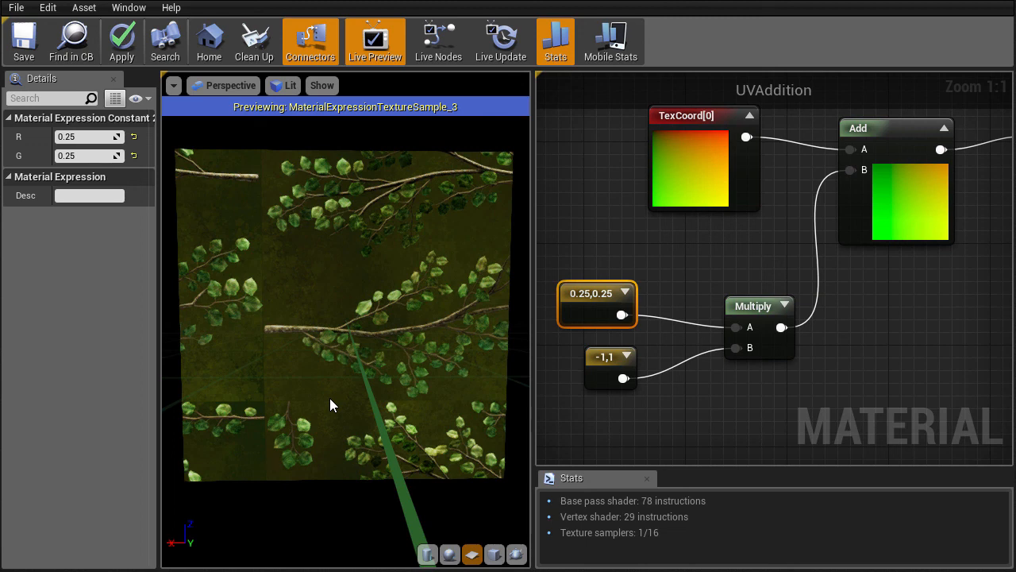
click(97, 155)
click(95, 135)
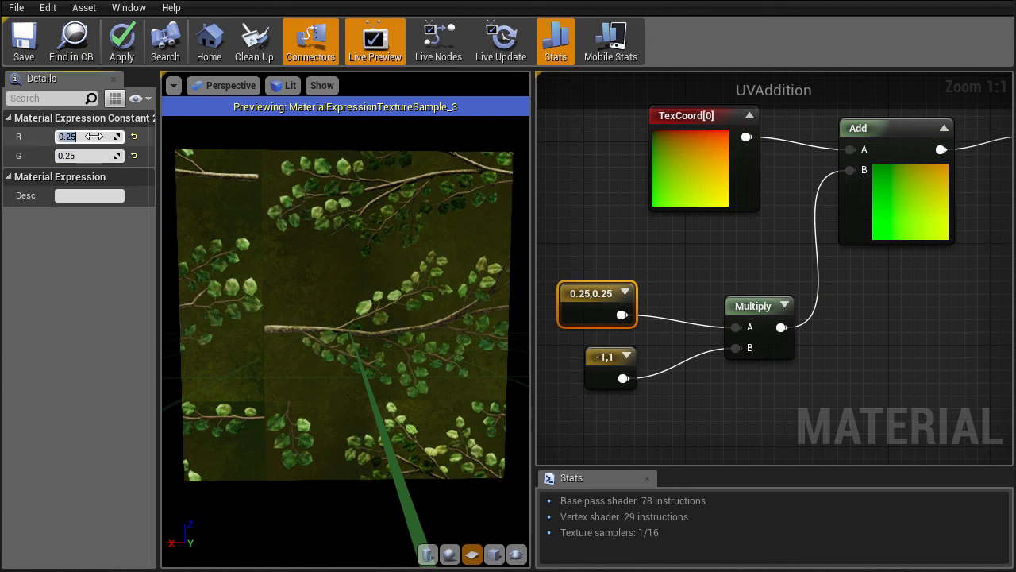
text(-.25)
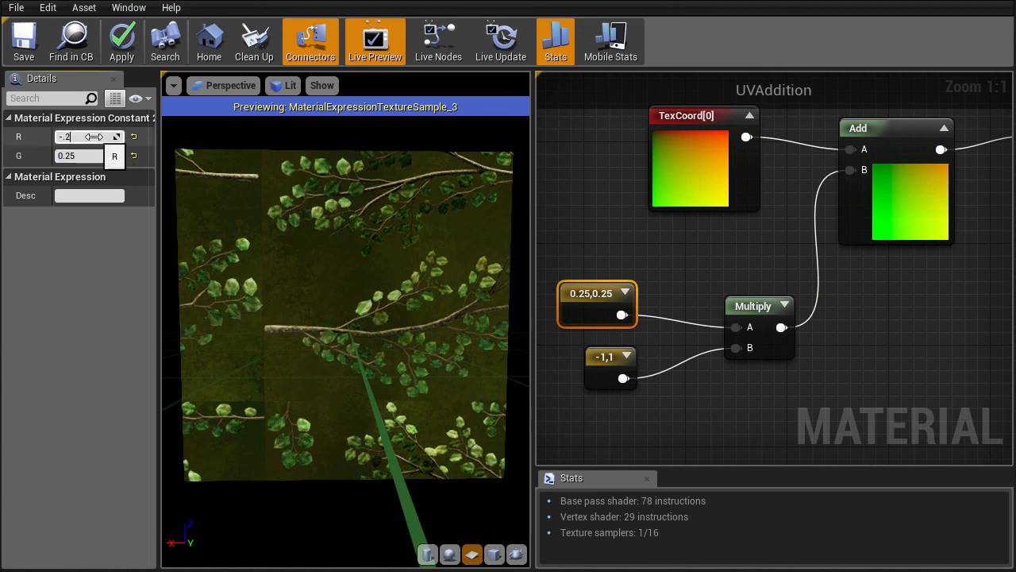
key(Tab)
text(-.25)
key(Return)
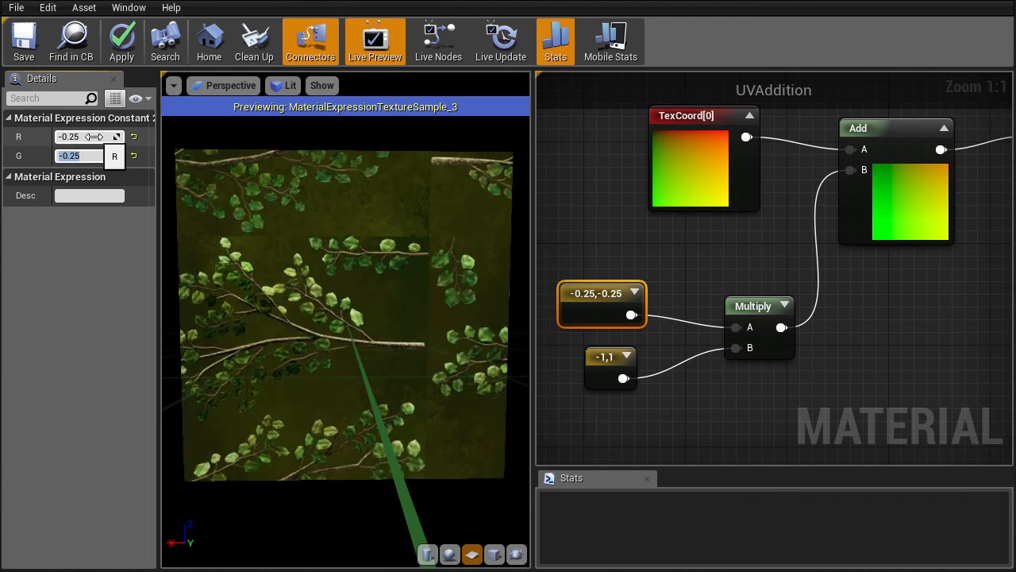